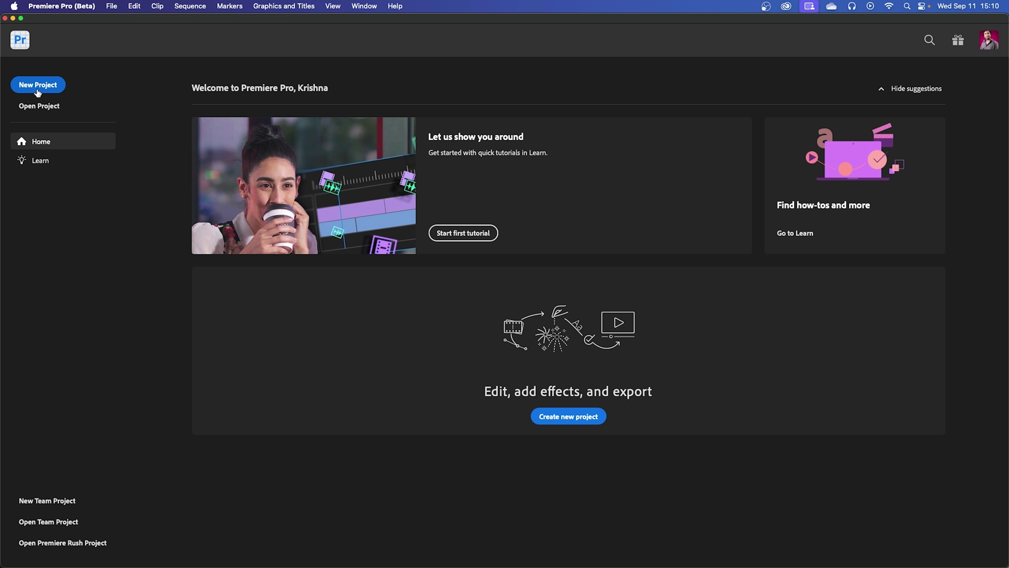
Step: Start a new project named 'Premiere Update'
{"action": "left_click", "coordinate": [567, 421]}
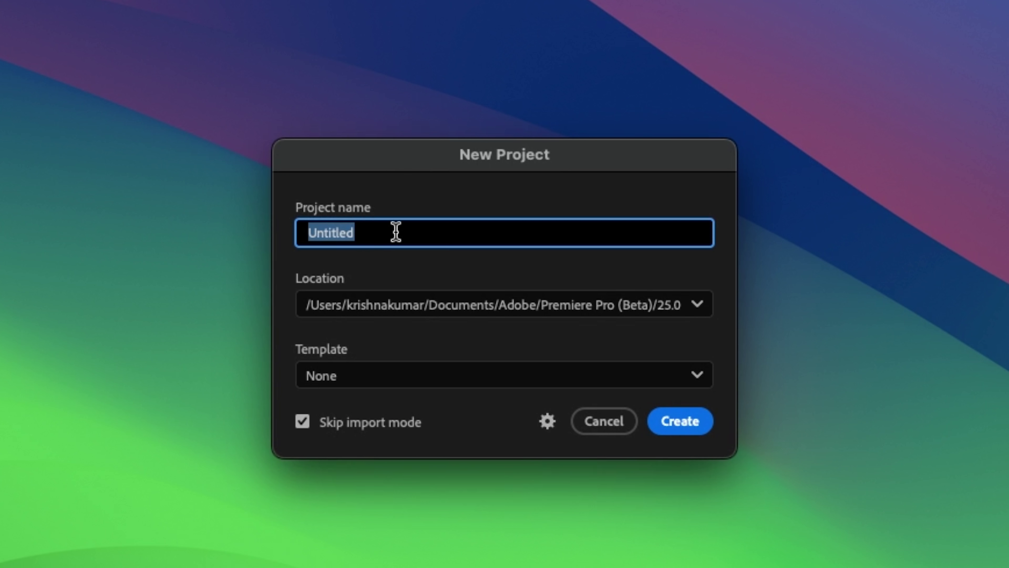
{"action": "key", "text": "BackSpace"}
{"action": "type", "text": "Premiere Update"}
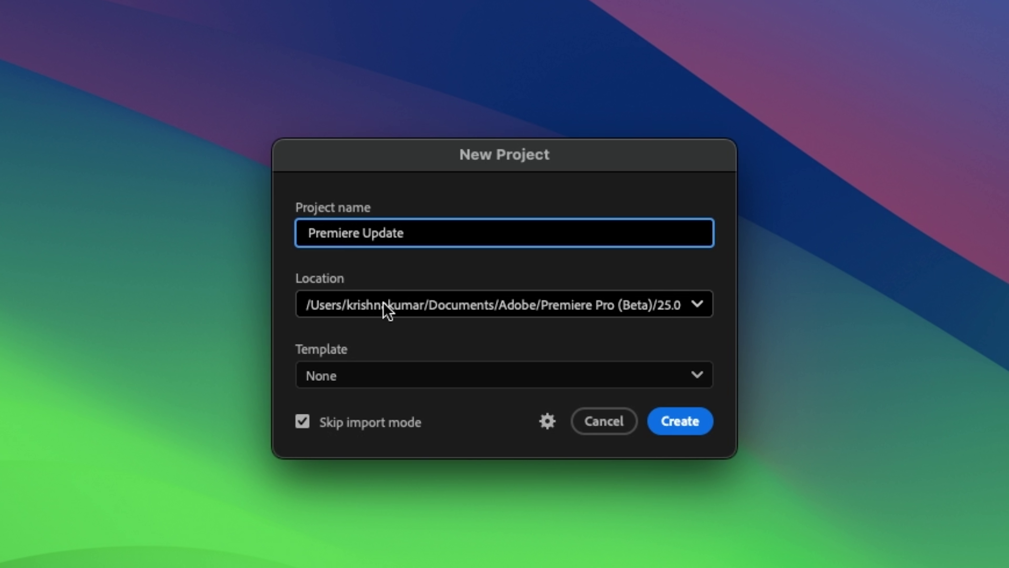
Step: Set the project location to the Premiere Pro folder on the SAMSUNG-SSD drive
{"action": "left_click", "coordinate": [701, 306]}
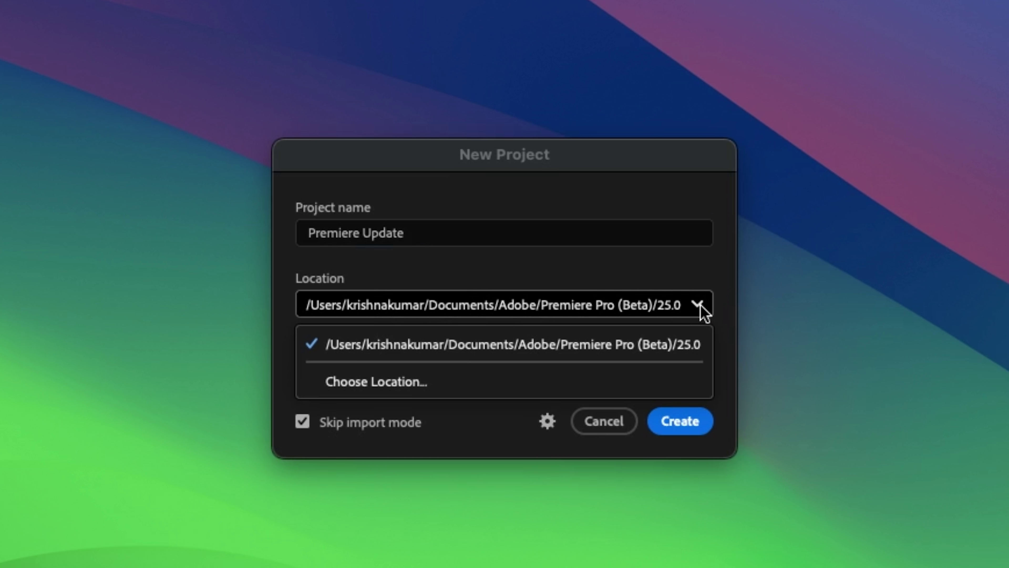
{"action": "left_click", "coordinate": [377, 384]}
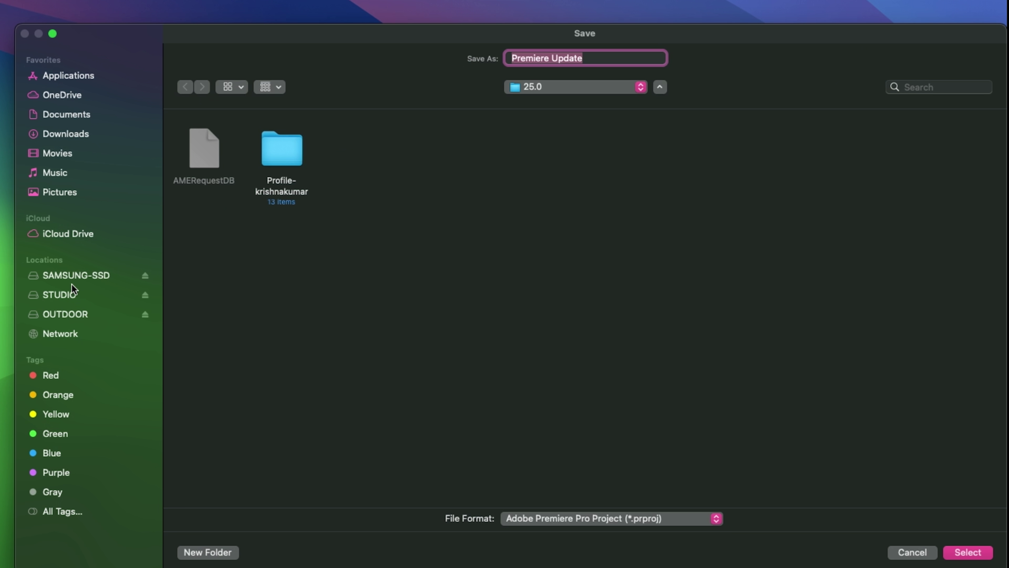
{"action": "left_click", "coordinate": [71, 276]}
{"action": "left_click", "coordinate": [741, 177]}
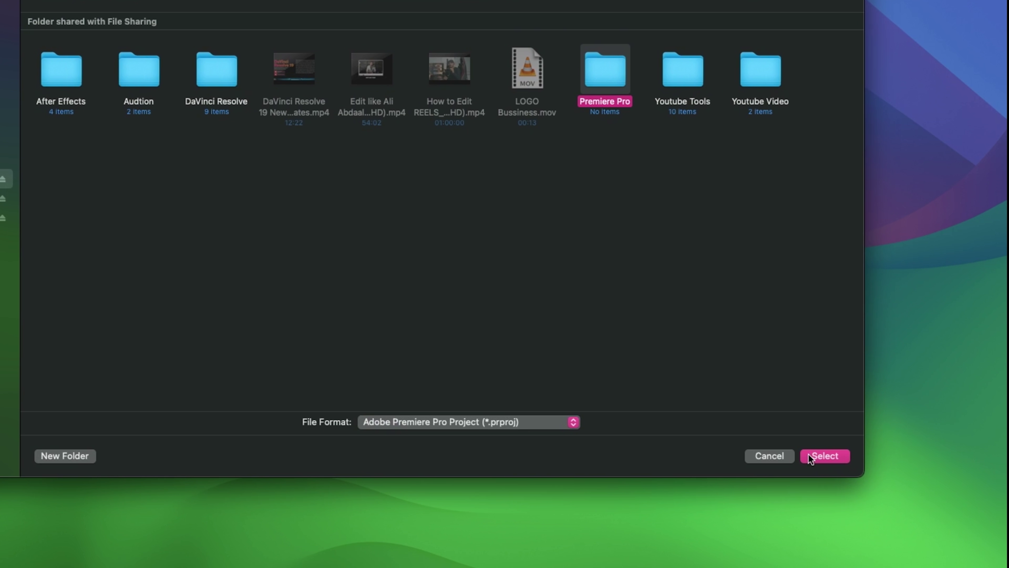
{"action": "left_click", "coordinate": [981, 551]}
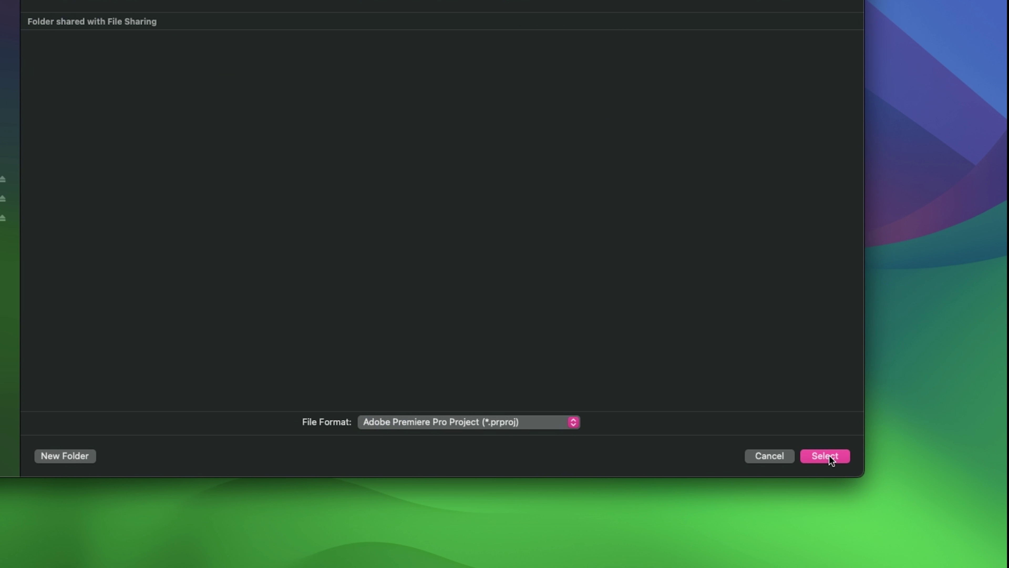
{"action": "key", "text": "Tab"}
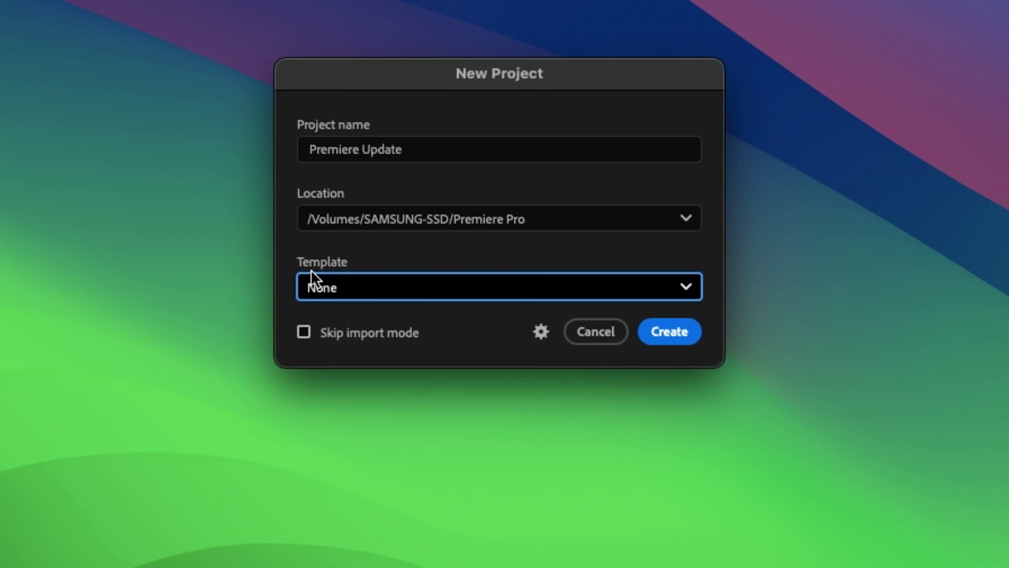
Step: Create the project from Broadcast Template Project.prproj
{"action": "left_click", "coordinate": [689, 288]}
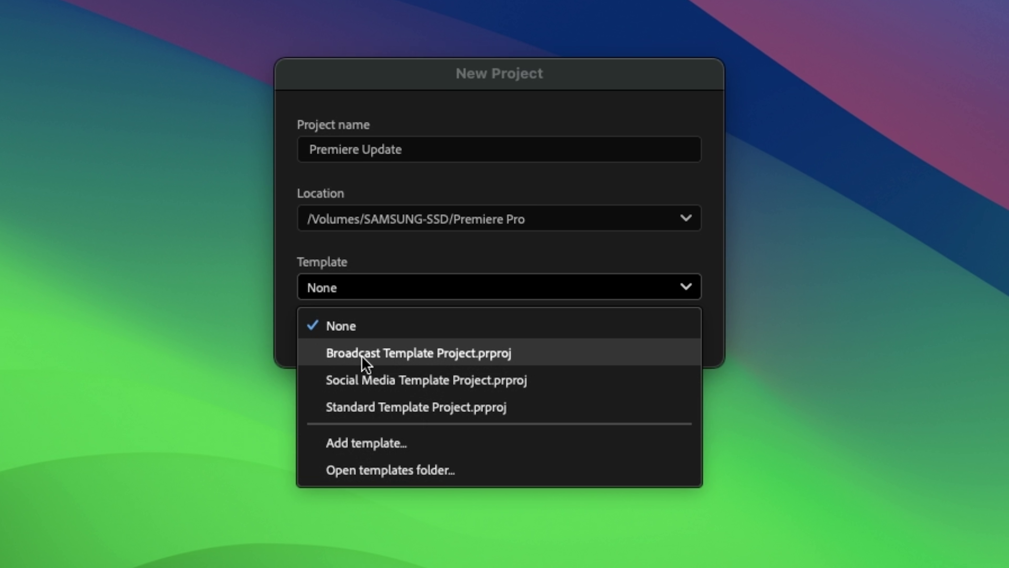
{"action": "left_click", "coordinate": [395, 358]}
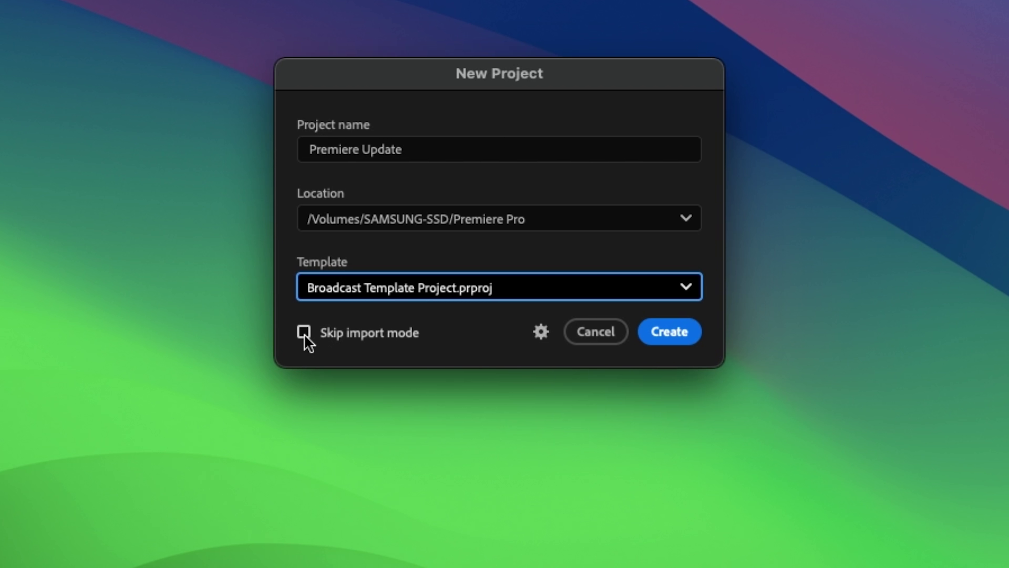
{"action": "left_click", "coordinate": [667, 336]}
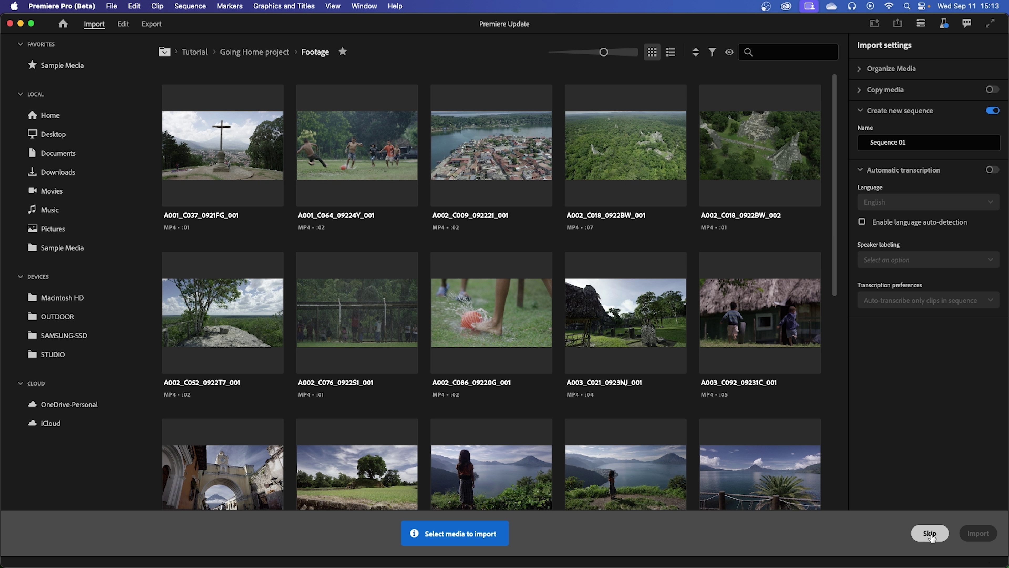
Step: Skip media import and browse the bins from 01 Footage through 06 Sequences
{"action": "left_click", "coordinate": [930, 535]}
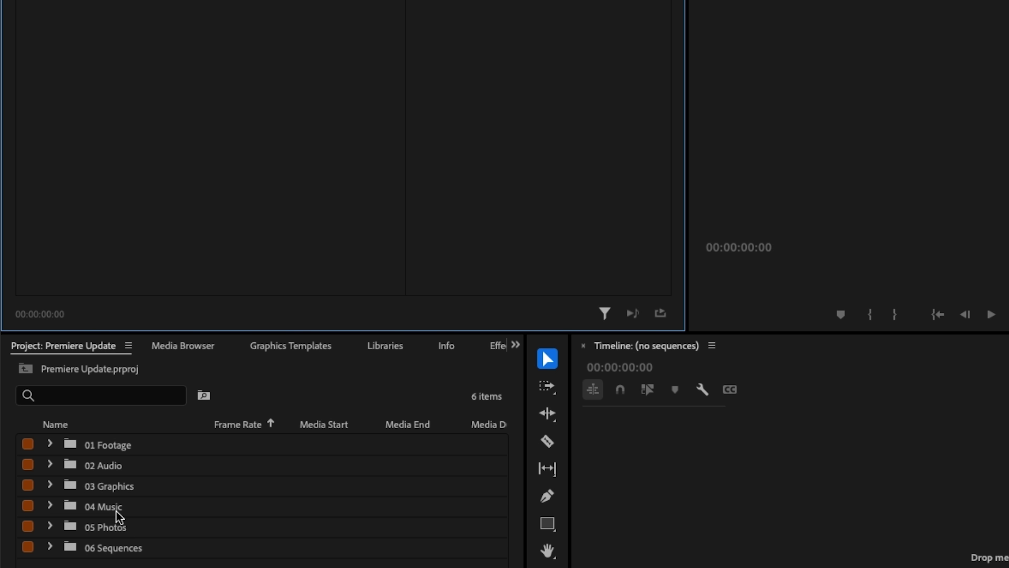
{"action": "left_click", "coordinate": [110, 452]}
{"action": "left_click", "coordinate": [124, 468]}
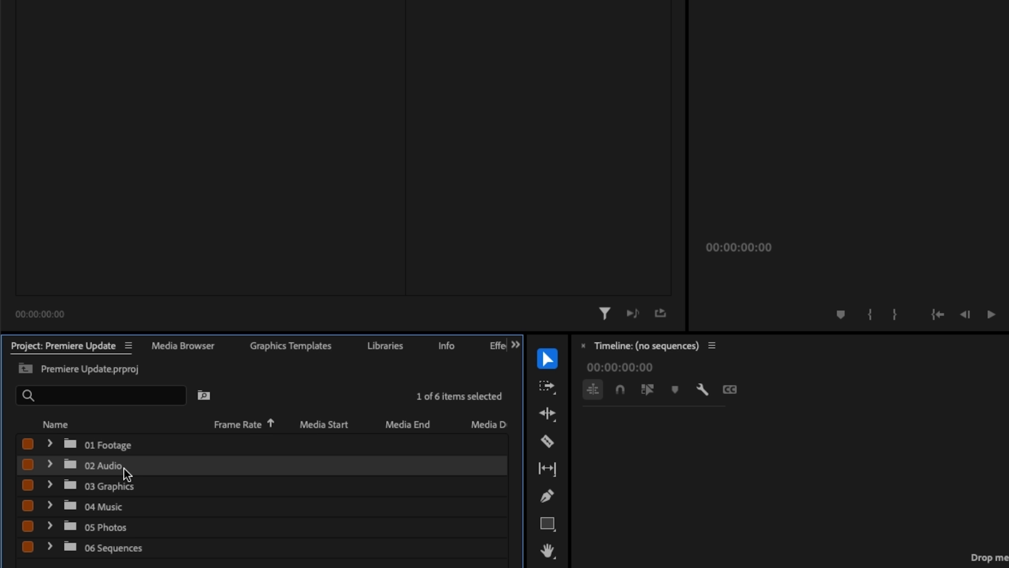
{"action": "left_click", "coordinate": [126, 493]}
{"action": "left_click", "coordinate": [127, 508]}
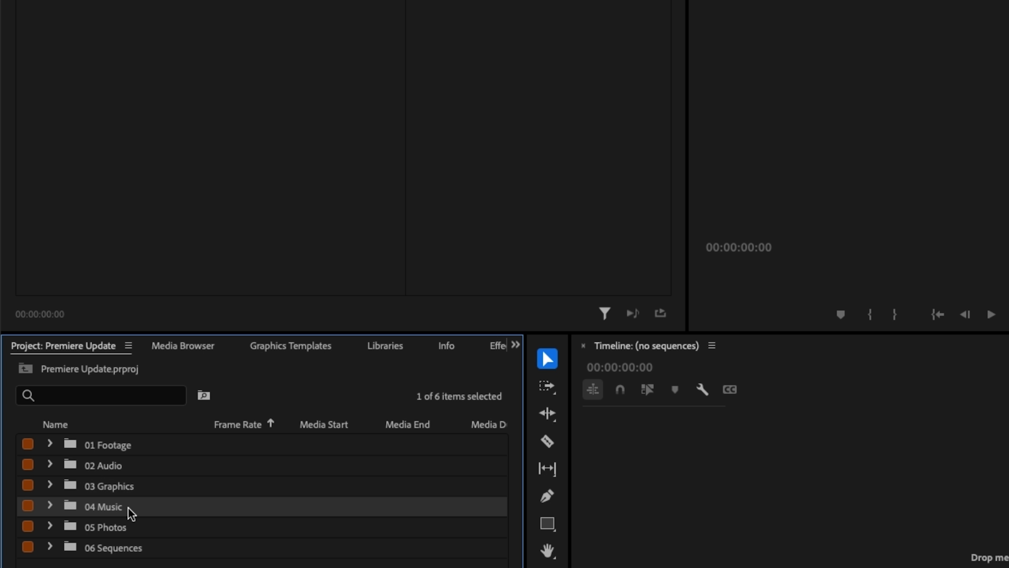
{"action": "left_click", "coordinate": [128, 529]}
{"action": "left_click", "coordinate": [151, 551]}
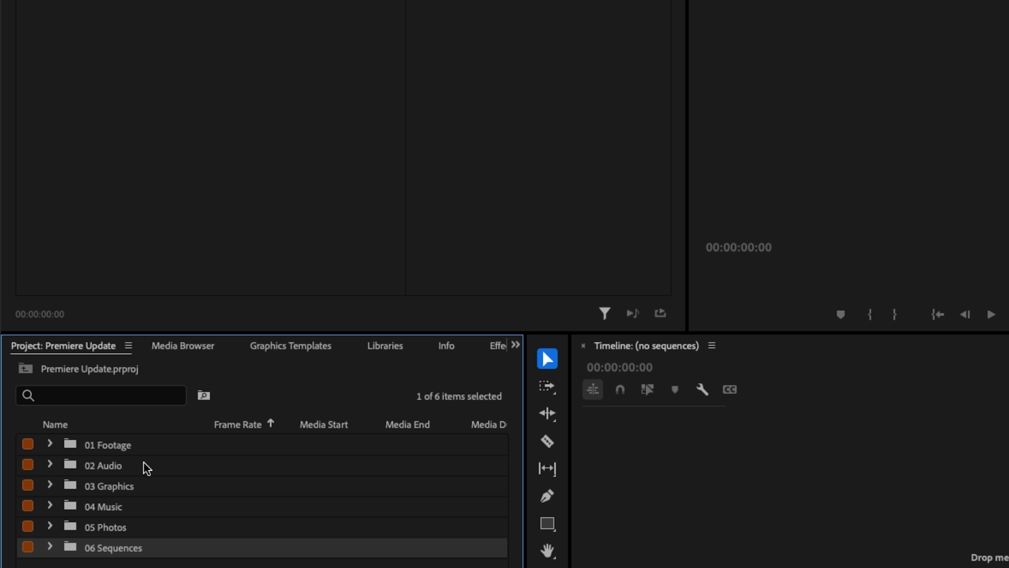
{"action": "left_click", "coordinate": [135, 446]}
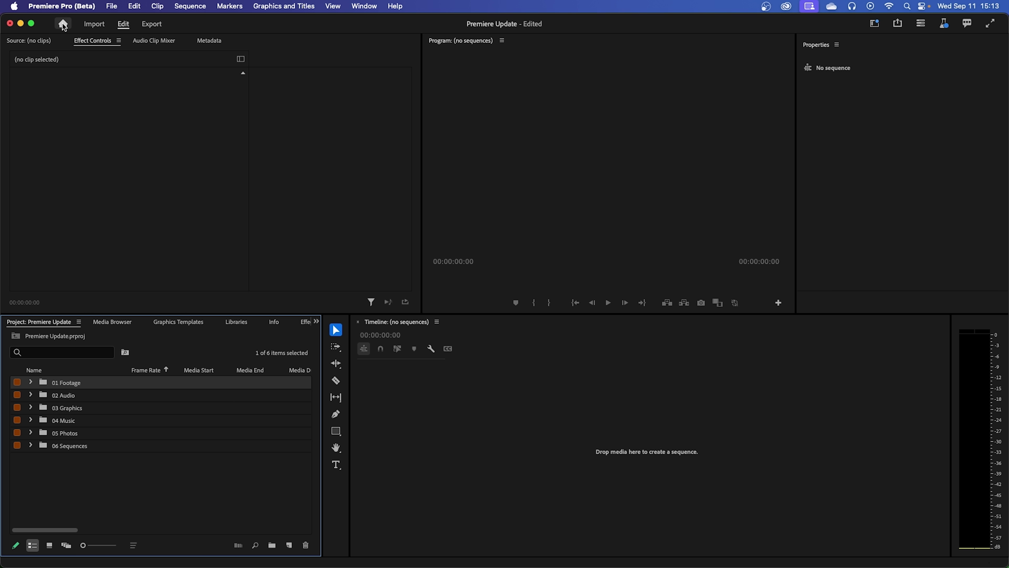
Step: From the Home screen, start another new project named 'Social Media'
{"action": "left_click", "coordinate": [64, 24]}
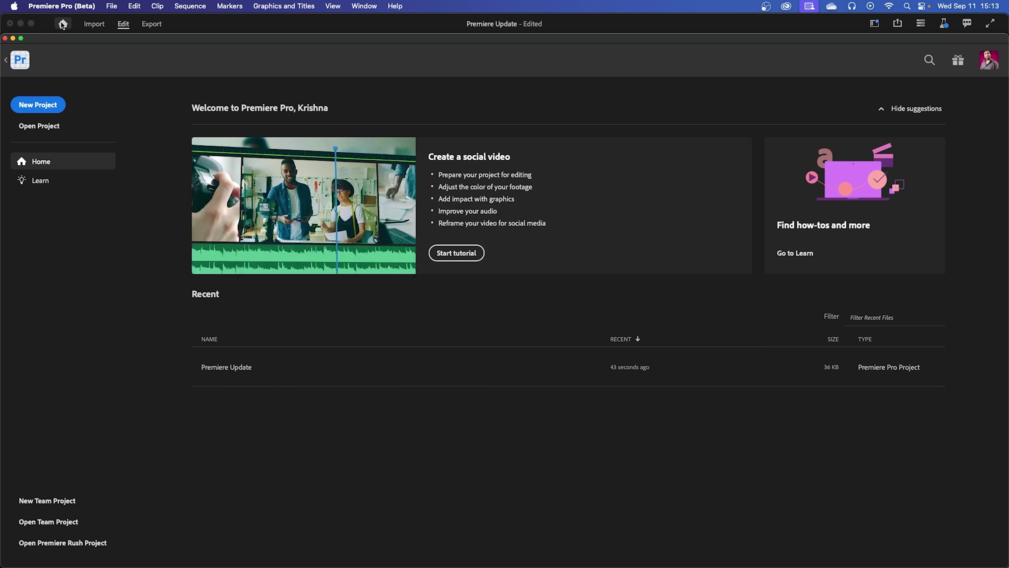
{"action": "left_click", "coordinate": [39, 106]}
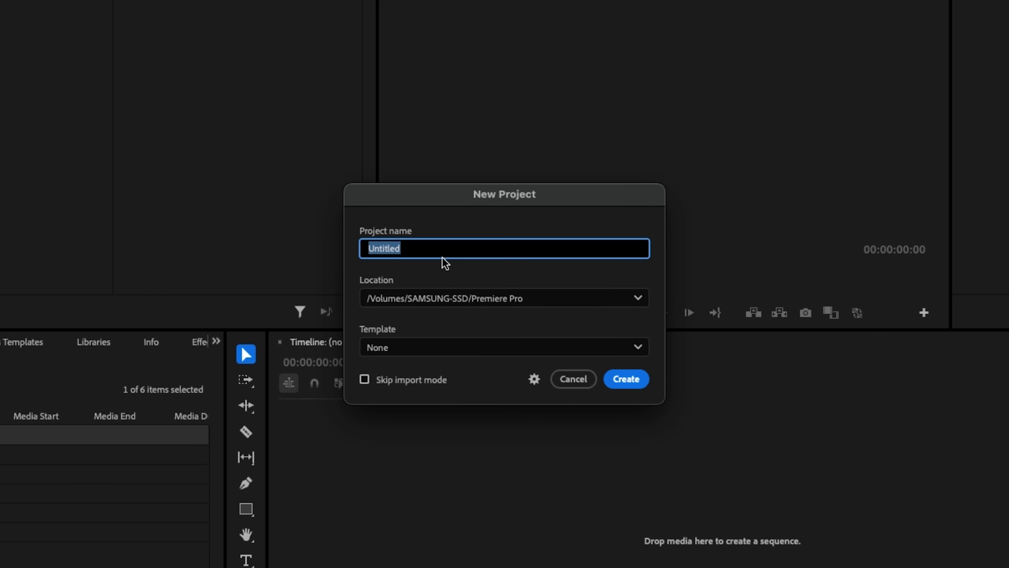
{"action": "type", "text": "Soci"}
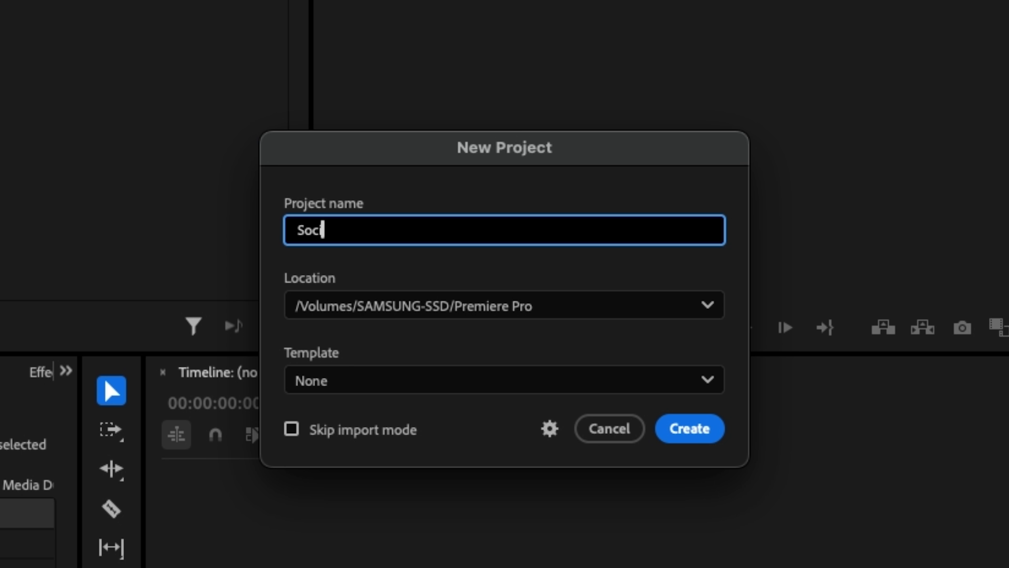
{"action": "type", "text": "al Media"}
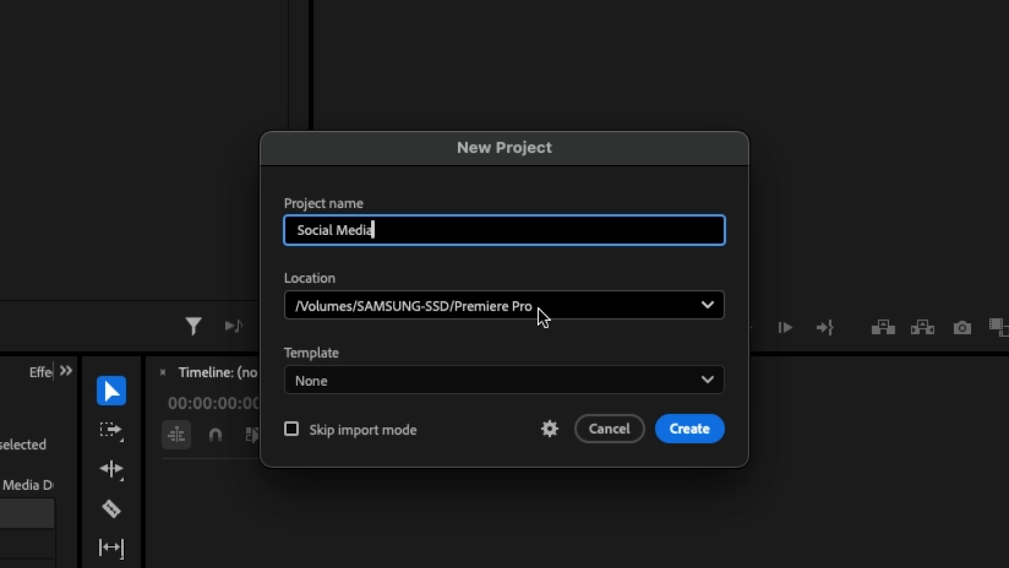
{"action": "key", "text": "Tab"}
{"action": "key", "text": "Tab"}
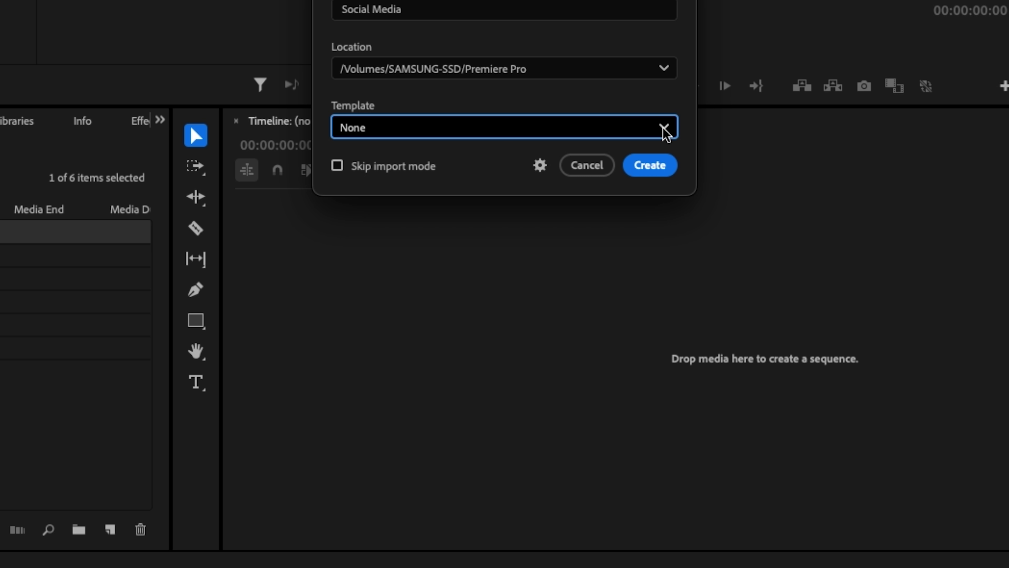
Step: Base it on Social Media Template Project.prproj, skip import, and create it
{"action": "left_click", "coordinate": [663, 132]}
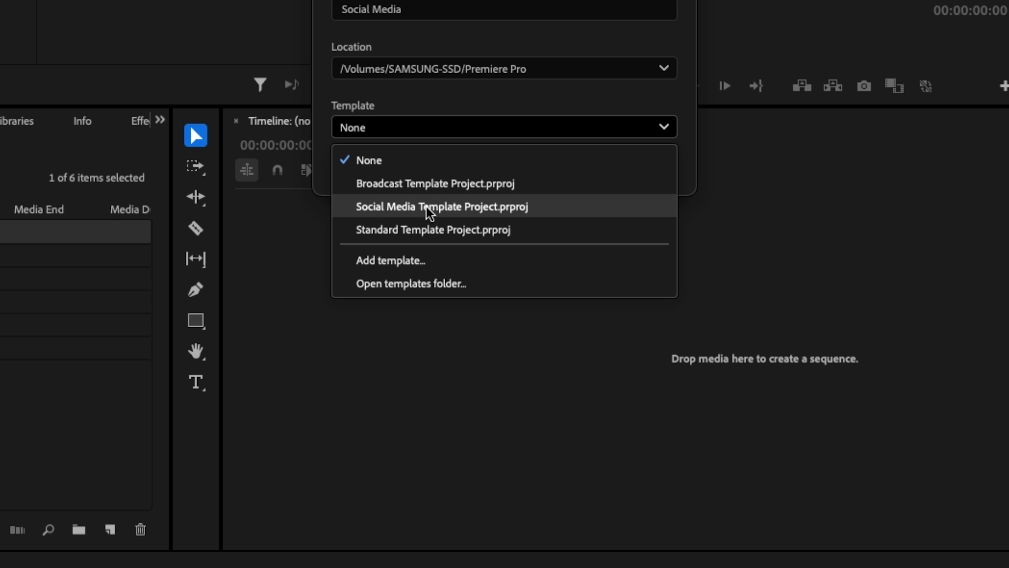
{"action": "left_click", "coordinate": [468, 212]}
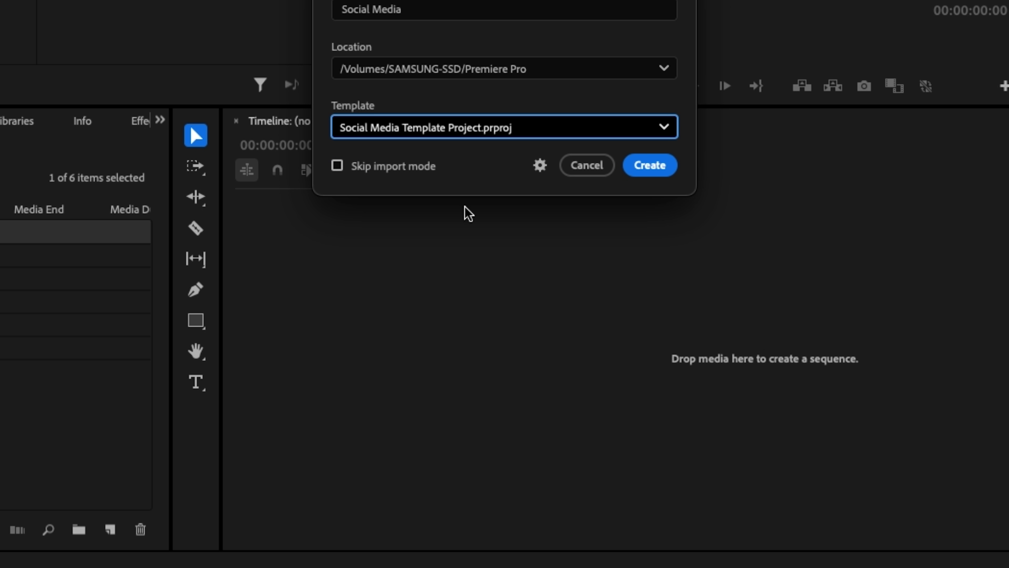
{"action": "left_click", "coordinate": [343, 172]}
{"action": "left_click", "coordinate": [648, 170]}
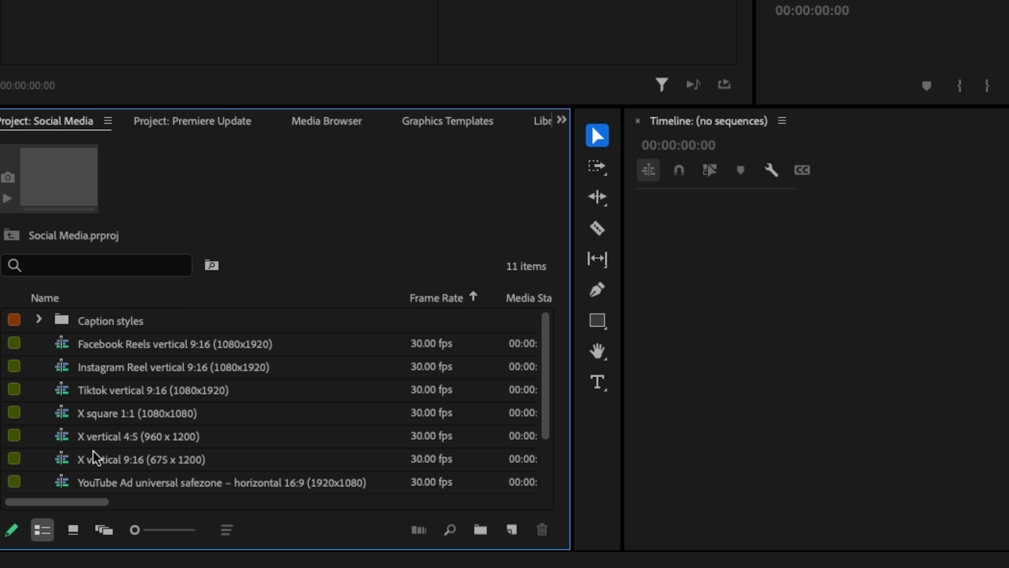
Step: Compare the Facebook Reels and Tiktok sequences, then open Facebook Reels in the timeline
{"action": "left_click", "coordinate": [114, 349]}
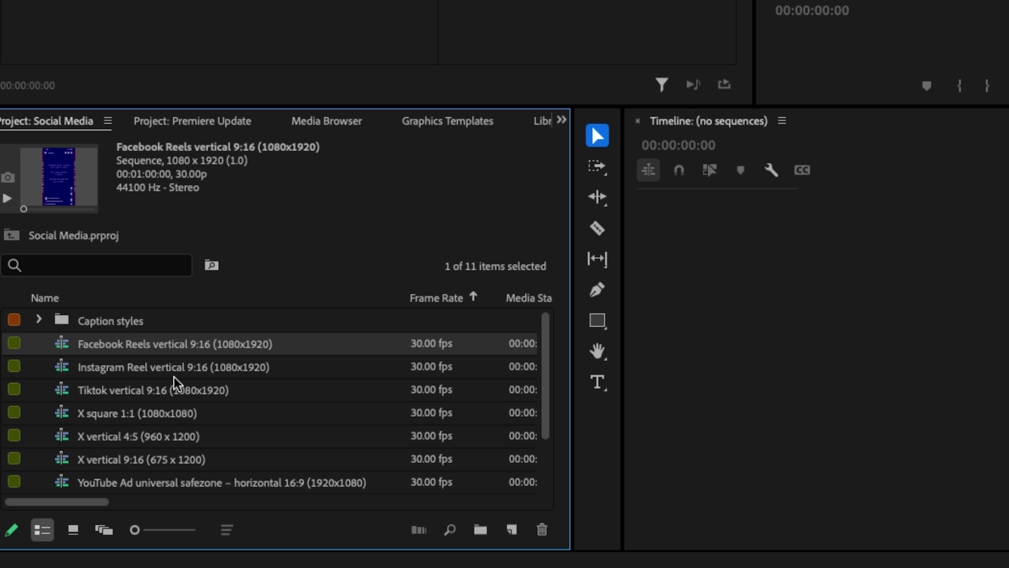
{"action": "left_click", "coordinate": [195, 391]}
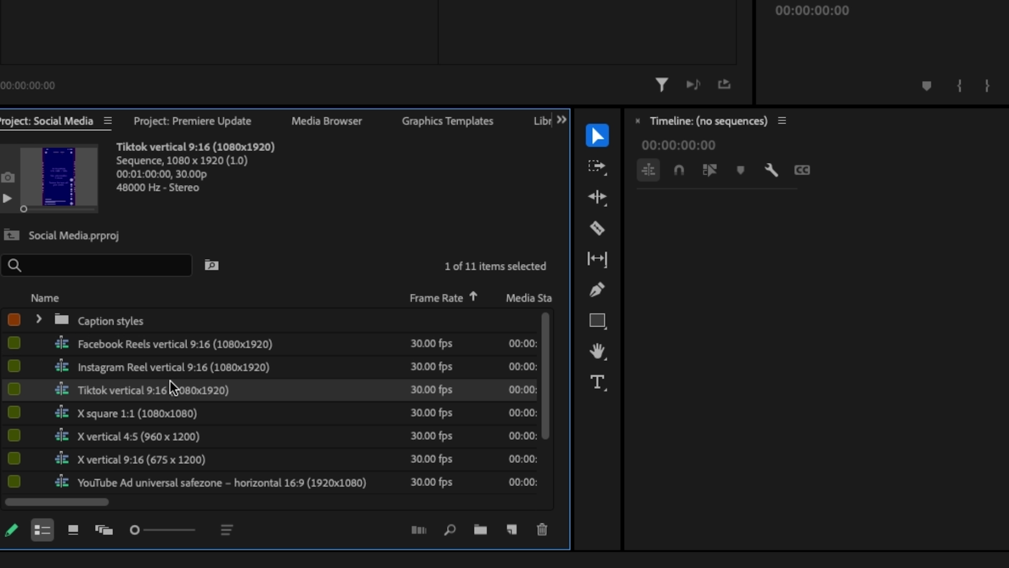
{"action": "left_click", "coordinate": [137, 351]}
{"action": "double_click", "coordinate": [324, 350]}
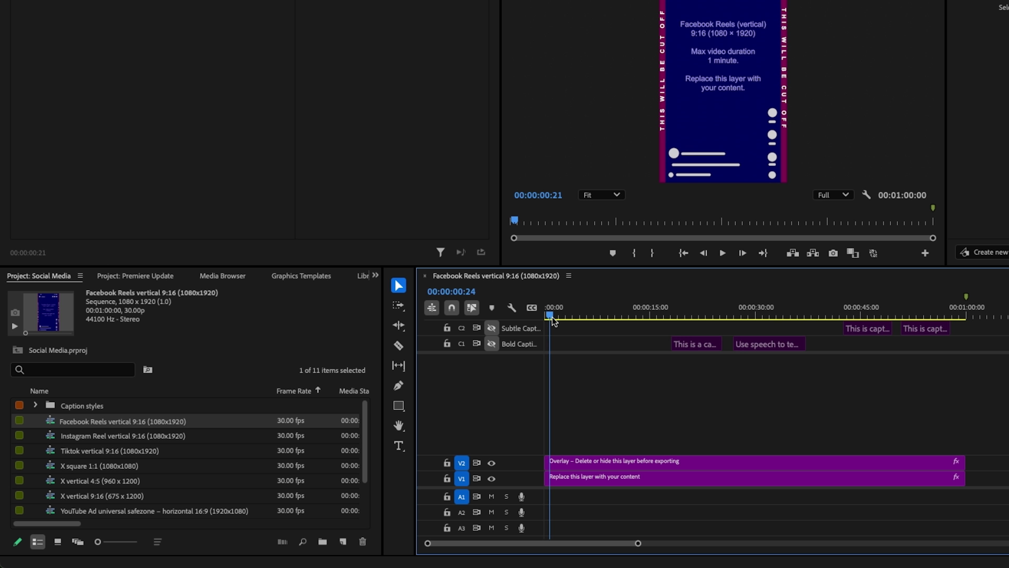
Step: Scrub to about 29 seconds, select the V2 Overlay clip, then close the Facebook Reels sequence
{"action": "left_click_drag", "start_coordinate": [551, 321], "coordinate": [749, 317]}
{"action": "left_click", "coordinate": [637, 463]}
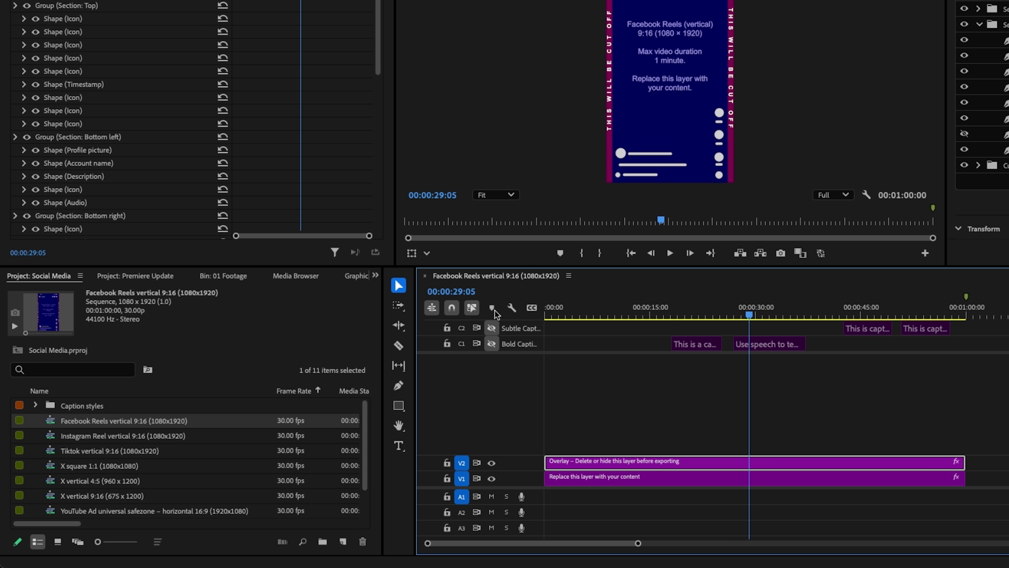
{"action": "left_click", "coordinate": [424, 275]}
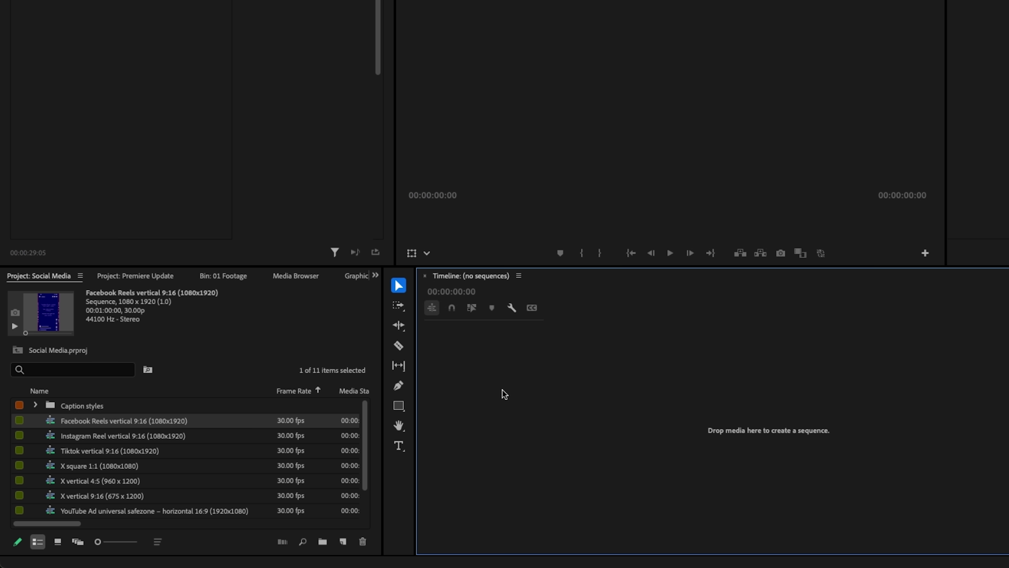
Step: In the Premiere Update project, import three clips into the 01 Footage bin
{"action": "left_click", "coordinate": [134, 276]}
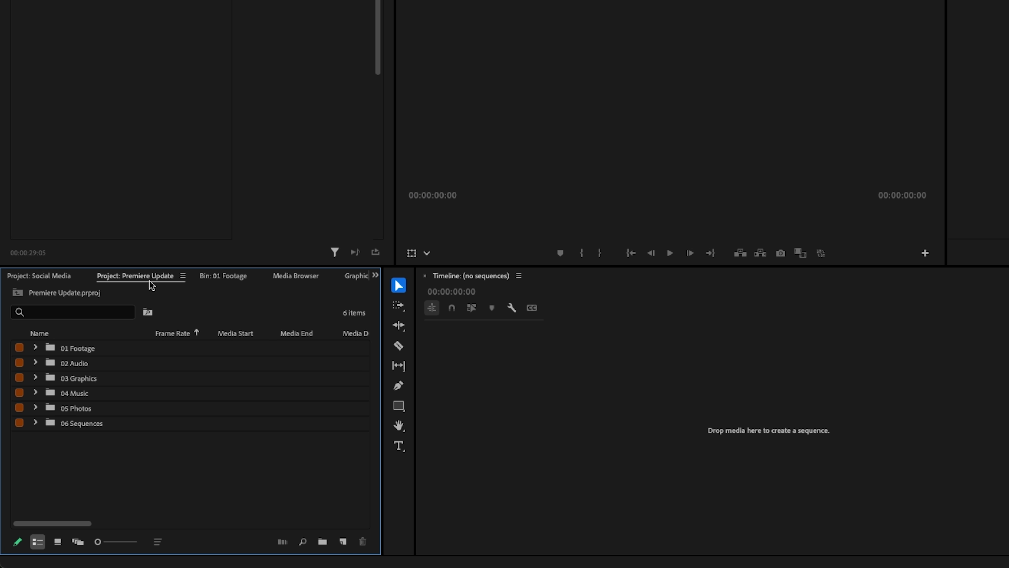
{"action": "left_click", "coordinate": [94, 348]}
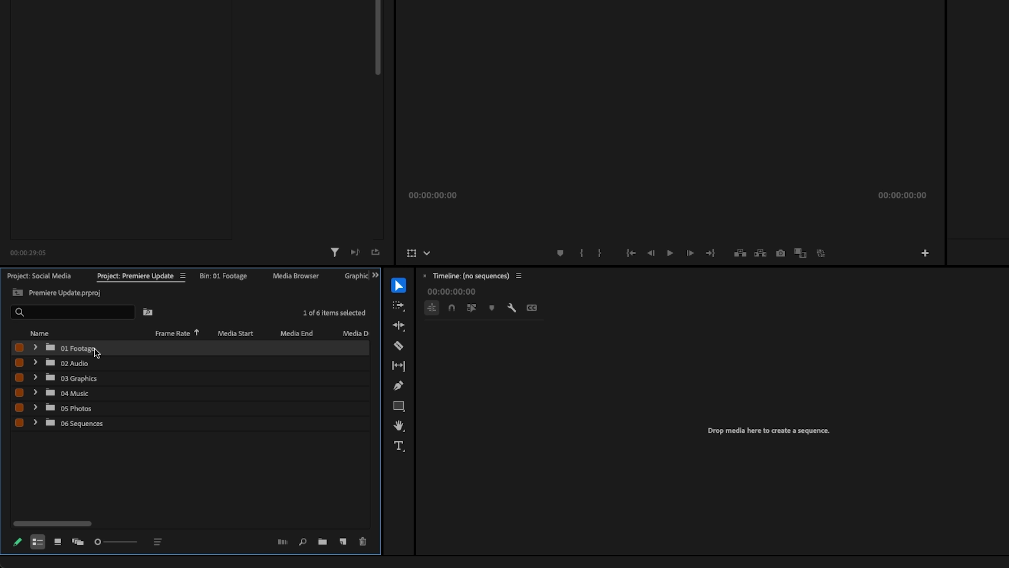
{"action": "double_click", "coordinate": [243, 355]}
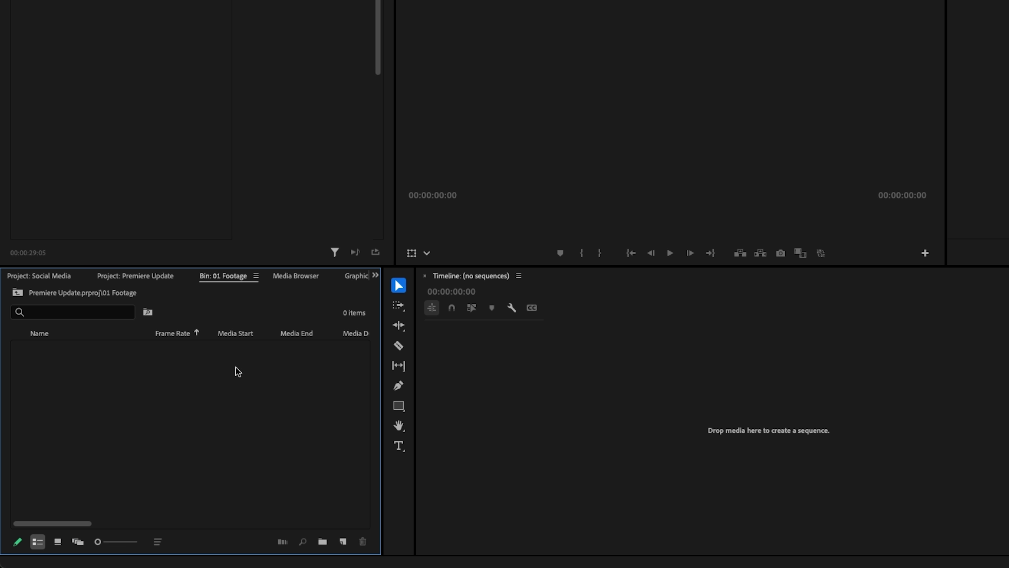
{"action": "double_click", "coordinate": [238, 371]}
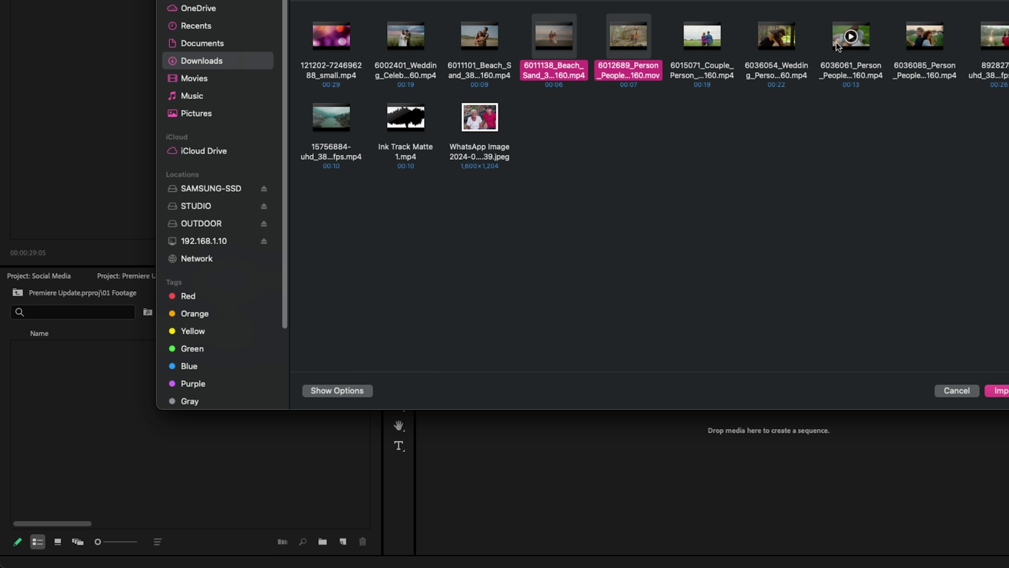
{"action": "left_click", "coordinate": [998, 390]}
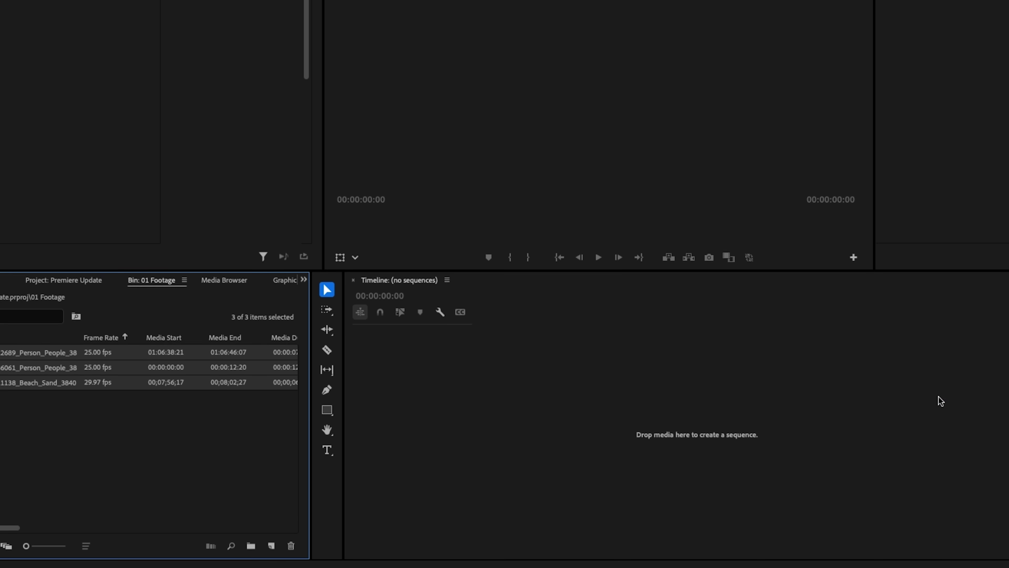
Step: Build a new sequence from the three clips and spread them apart on V1
{"action": "left_click_drag", "start_coordinate": [102, 370], "coordinate": [493, 426]}
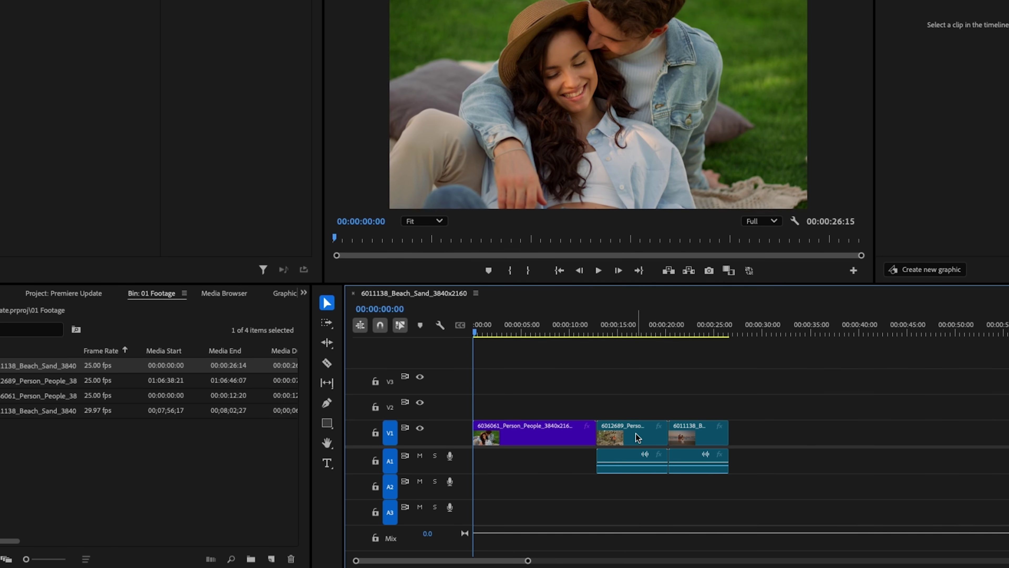
{"action": "double_click", "coordinate": [679, 440]}
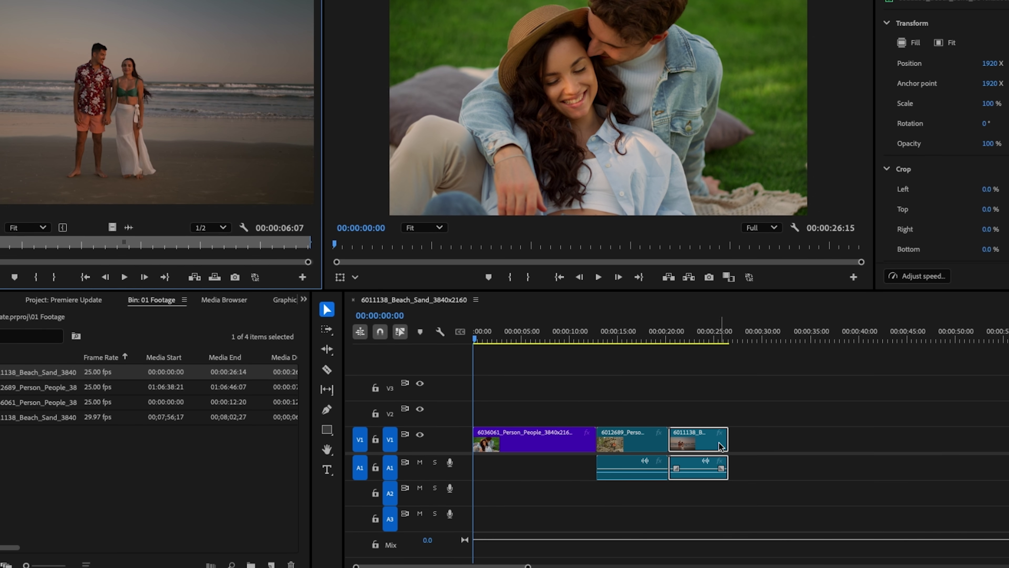
{"action": "left_click_drag", "start_coordinate": [711, 448], "coordinate": [769, 449]}
{"action": "left_click_drag", "start_coordinate": [631, 456], "coordinate": [660, 455]}
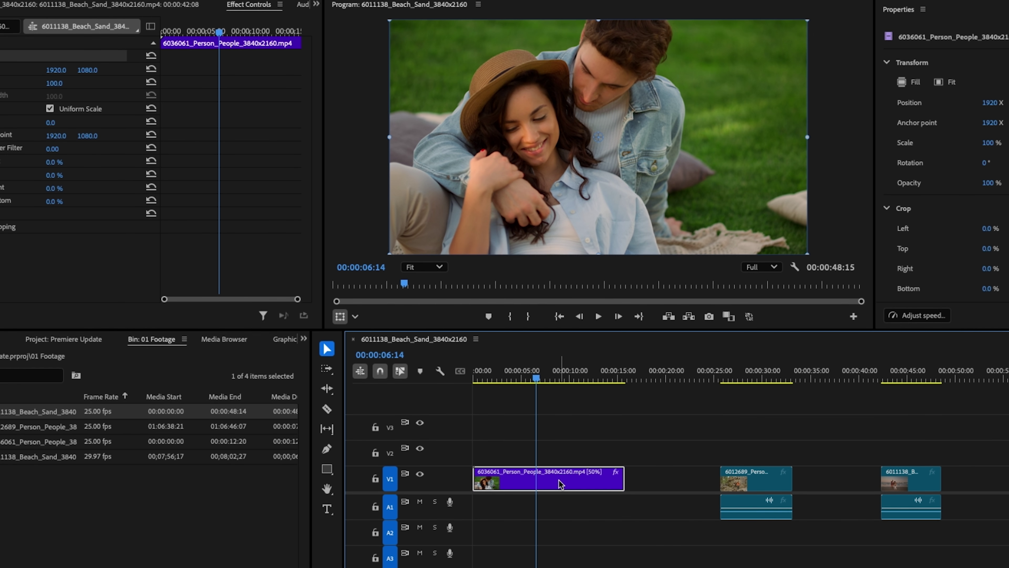
{"action": "right_click", "coordinate": [560, 483]}
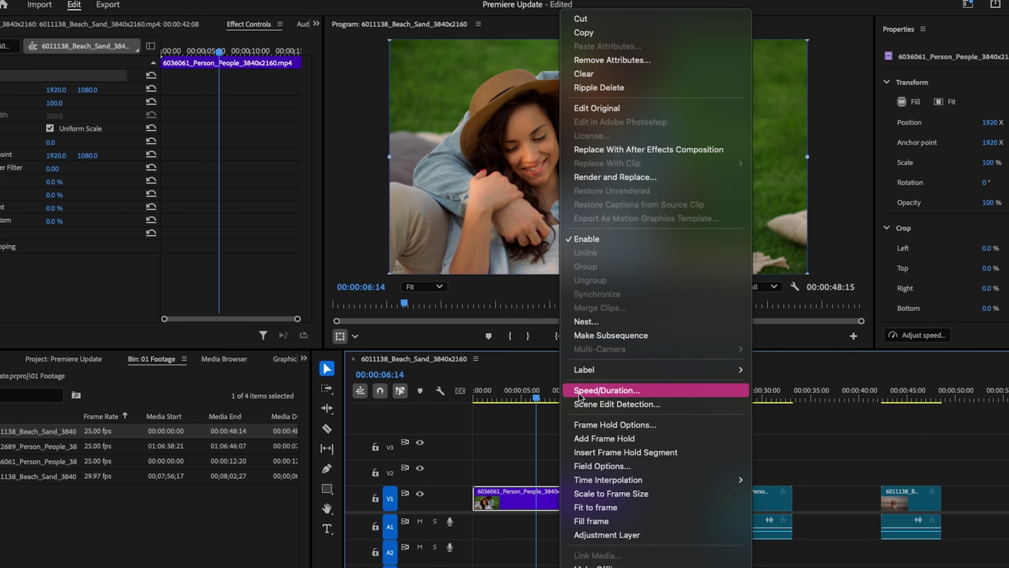
Step: Set the purple couple clip's speed back to 100% in Speed/Duration
{"action": "left_click", "coordinate": [580, 398]}
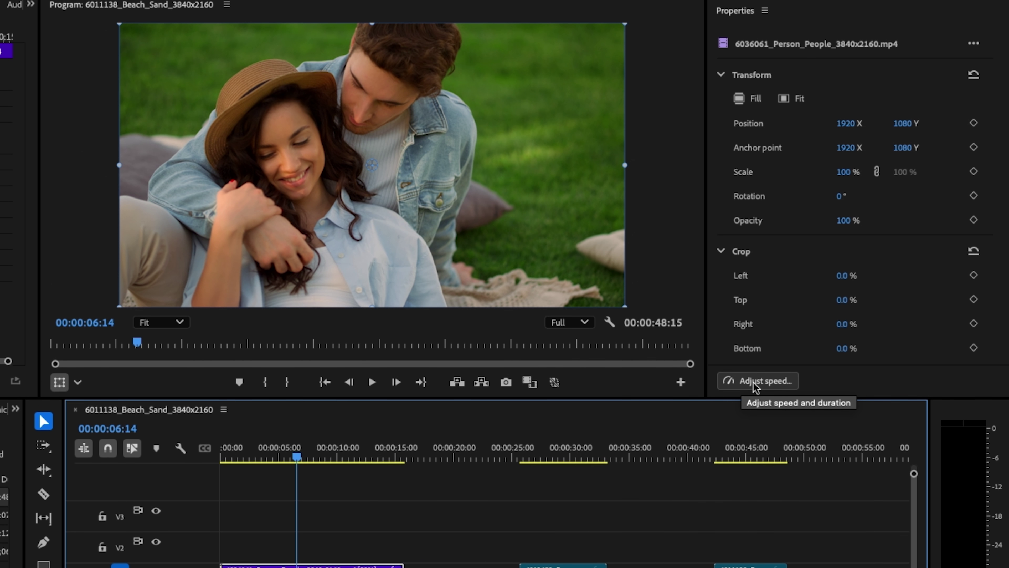
{"action": "left_click", "coordinate": [768, 380]}
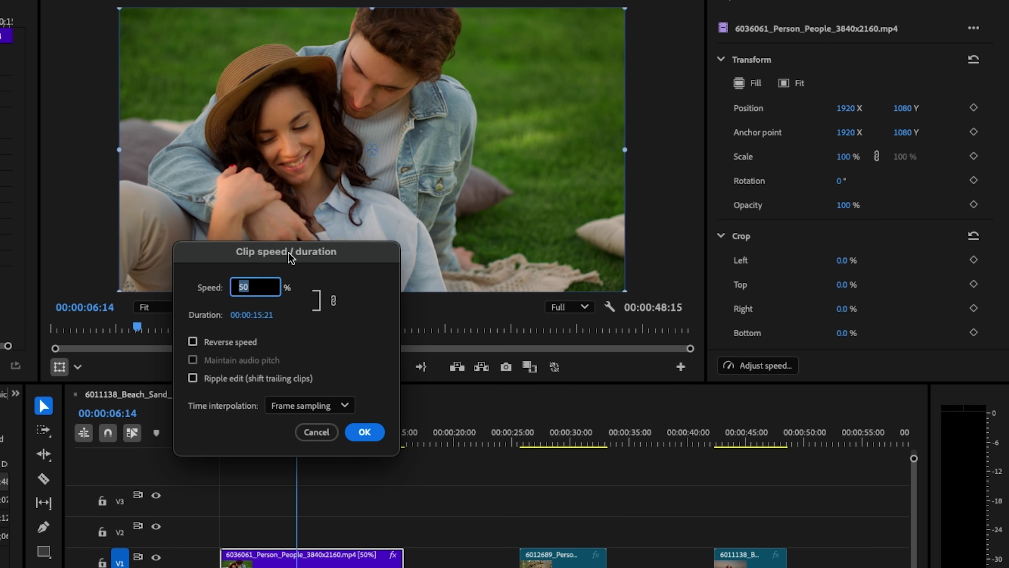
{"action": "left_click", "coordinate": [342, 302]}
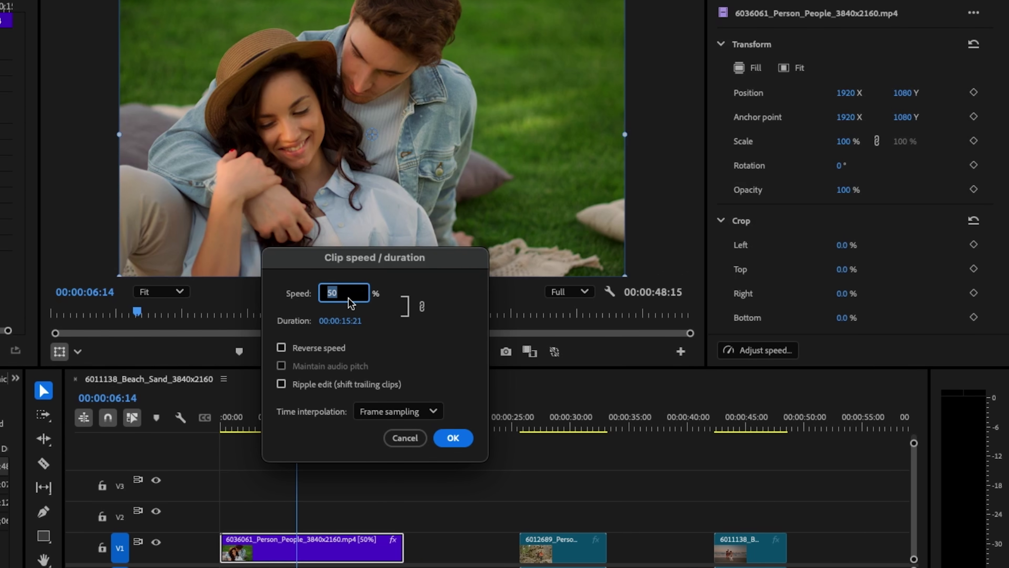
{"action": "double_click", "coordinate": [341, 287]}
{"action": "type", "text": "100"}
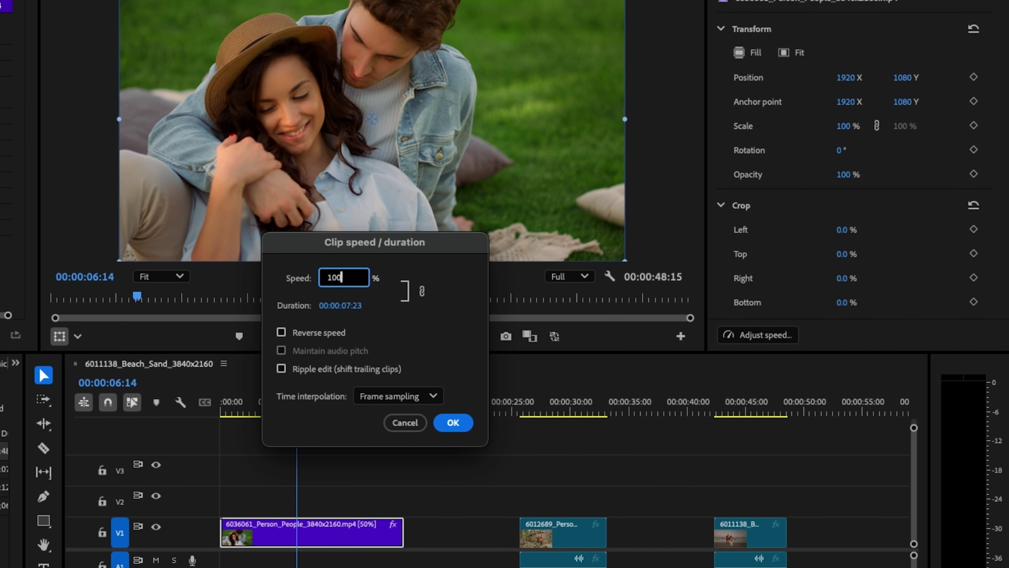
{"action": "left_click", "coordinate": [453, 418]}
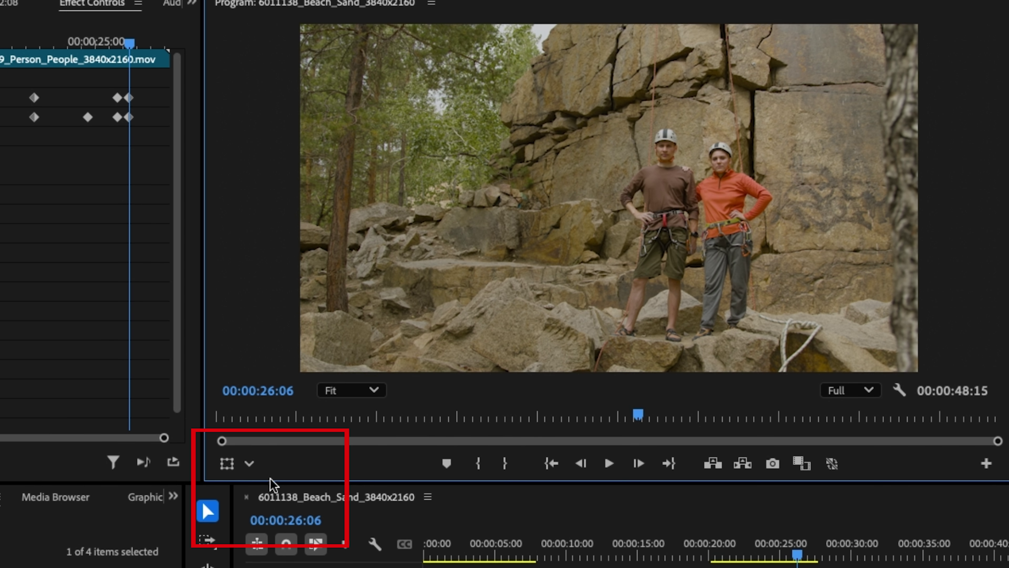
Step: Put the Program monitor's direct manipulation into Transform mode
{"action": "left_click", "coordinate": [249, 466]}
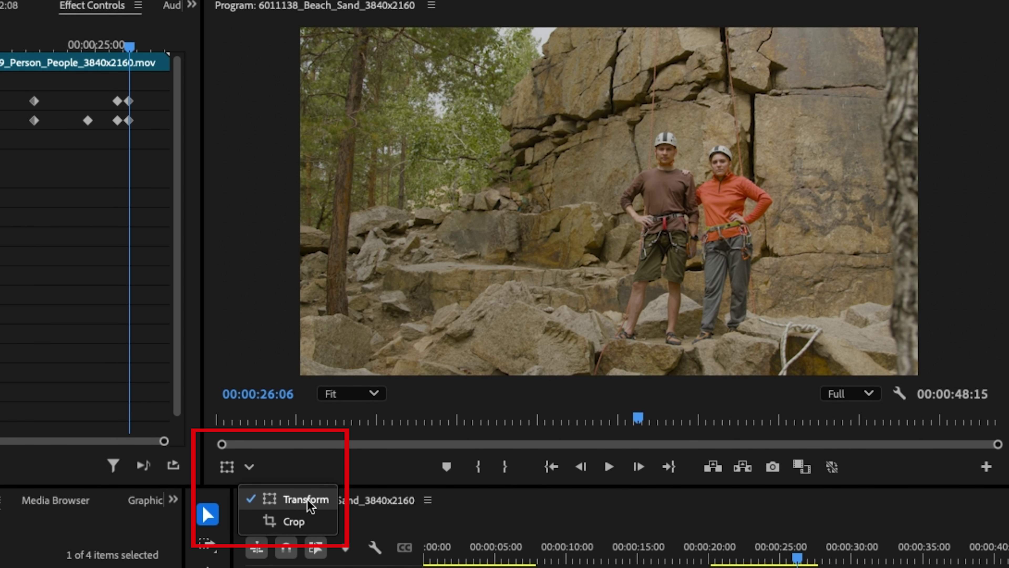
{"action": "left_click", "coordinate": [302, 499]}
{"action": "left_click", "coordinate": [249, 467]}
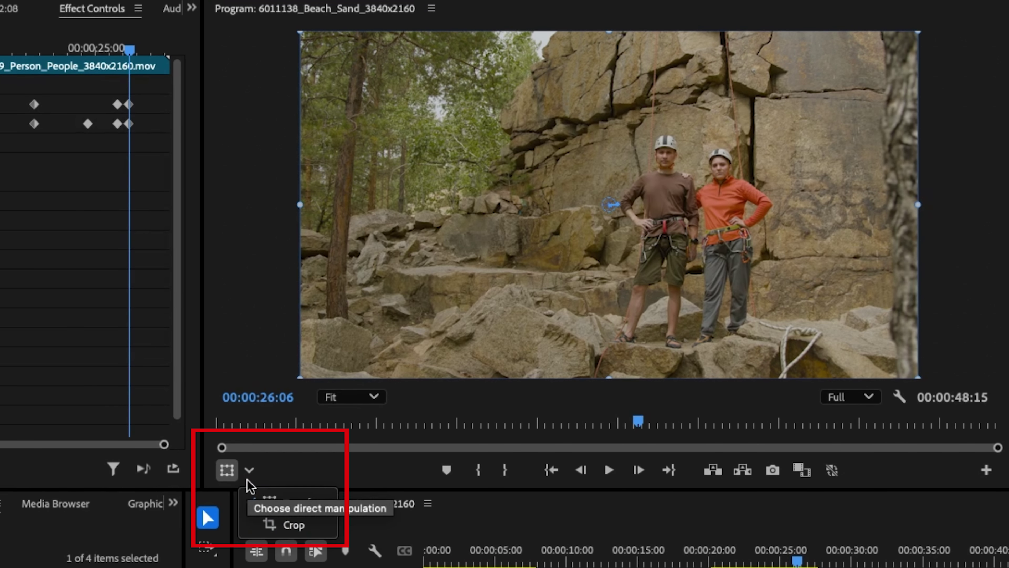
{"action": "left_click", "coordinate": [271, 483]}
{"action": "left_click", "coordinate": [249, 474]}
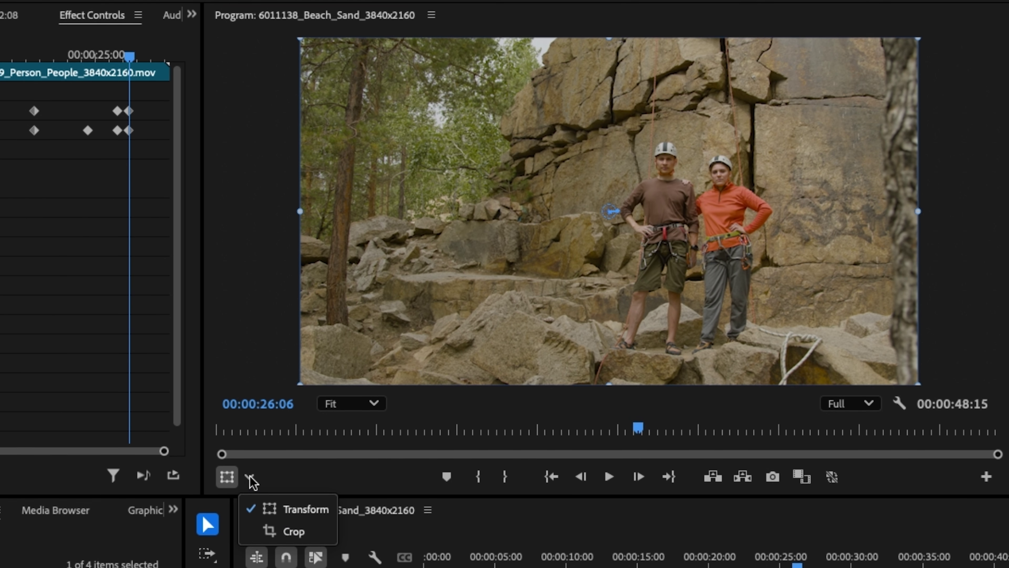
{"action": "left_click", "coordinate": [295, 510]}
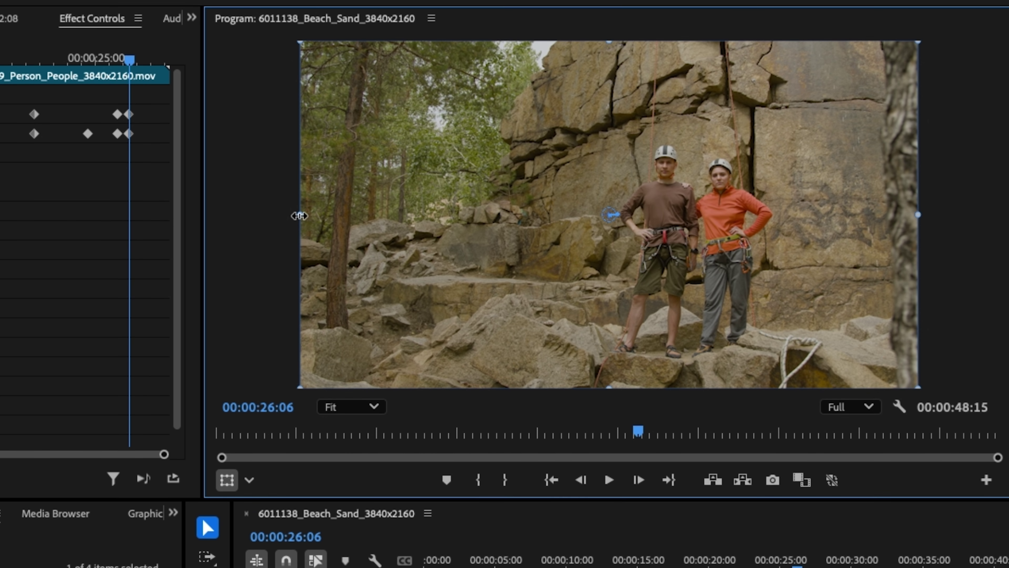
Step: Scale the climbing clip to 84% and move it right and up to position 2092.5, 867.4
{"action": "left_click_drag", "start_coordinate": [366, 225], "coordinate": [278, 243]}
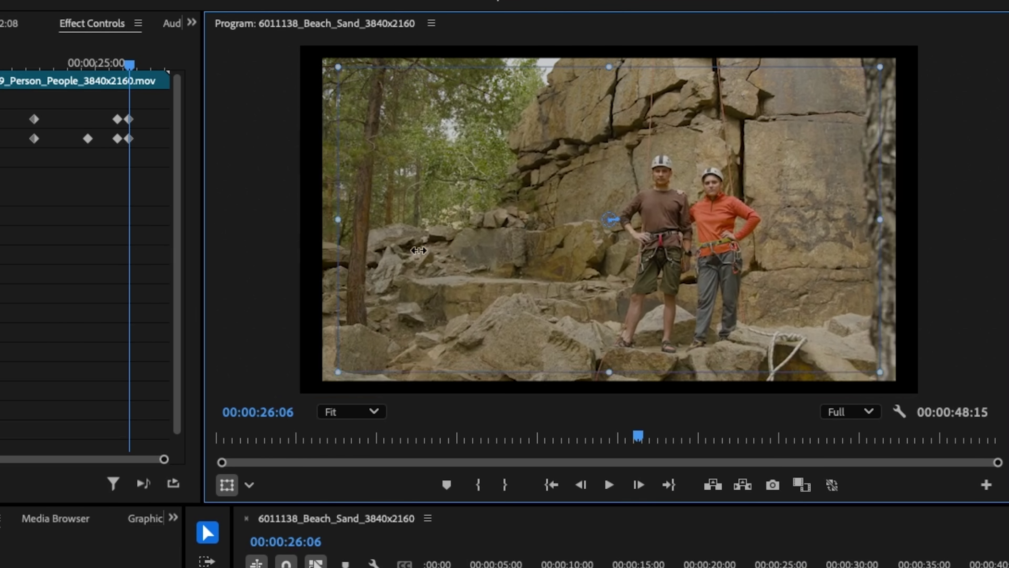
{"action": "mouse_move", "coordinate": [279, 243]}
{"action": "left_mouse_down"}
{"action": "mouse_move", "coordinate": [523, 254]}
{"action": "mouse_move", "coordinate": [348, 259]}
{"action": "left_mouse_up"}
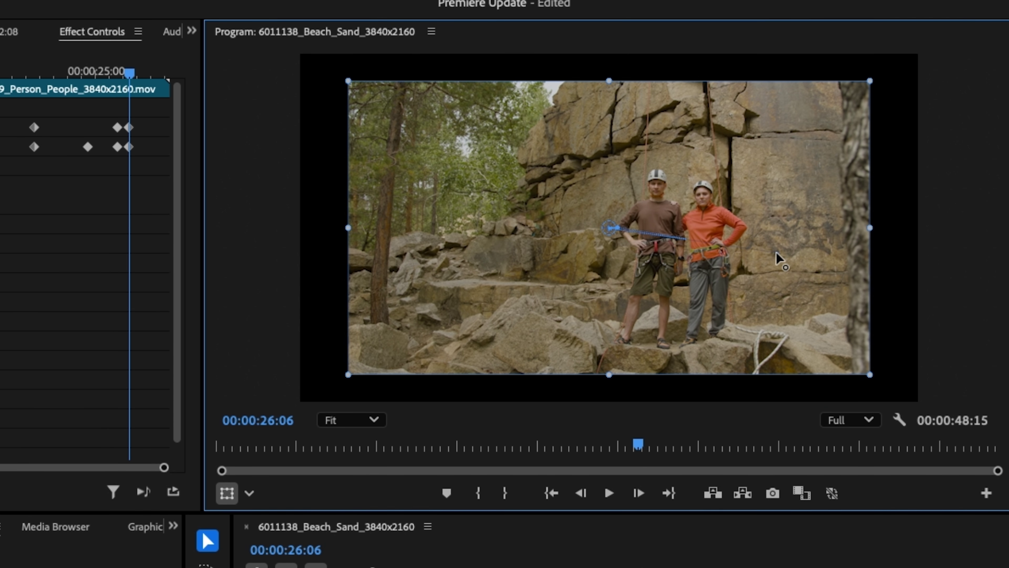
{"action": "mouse_move", "coordinate": [604, 237]}
{"action": "left_mouse_down"}
{"action": "mouse_move", "coordinate": [482, 190]}
{"action": "mouse_move", "coordinate": [521, 255]}
{"action": "mouse_move", "coordinate": [583, 278]}
{"action": "left_mouse_up"}
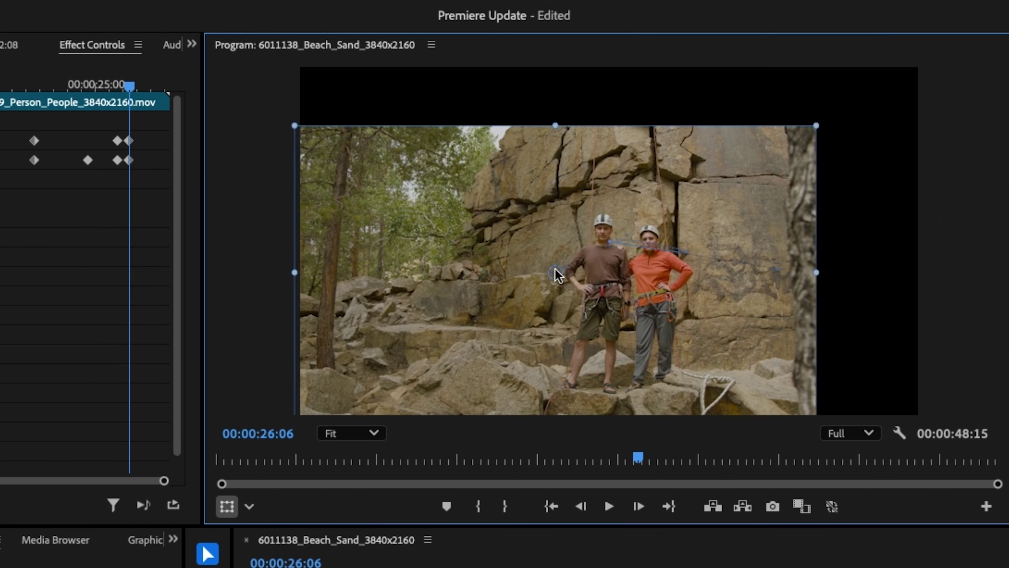
{"action": "left_click_drag", "start_coordinate": [582, 282], "coordinate": [642, 219]}
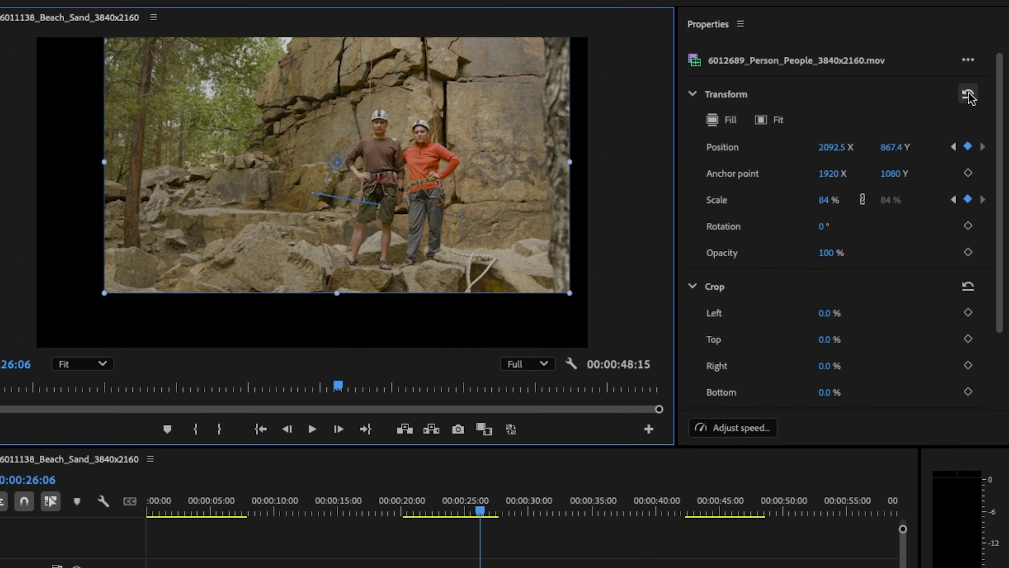
Step: Reset the climbing clip to Position 1920, 1080 and Scale 100%, then return to about 21 seconds
{"action": "left_click", "coordinate": [968, 94]}
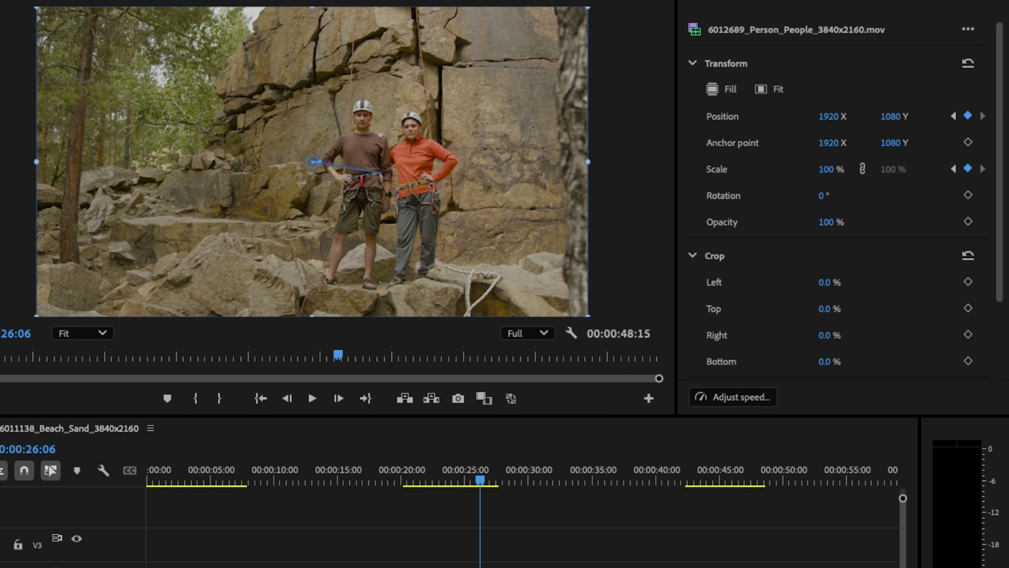
{"action": "left_click", "coordinate": [259, 274]}
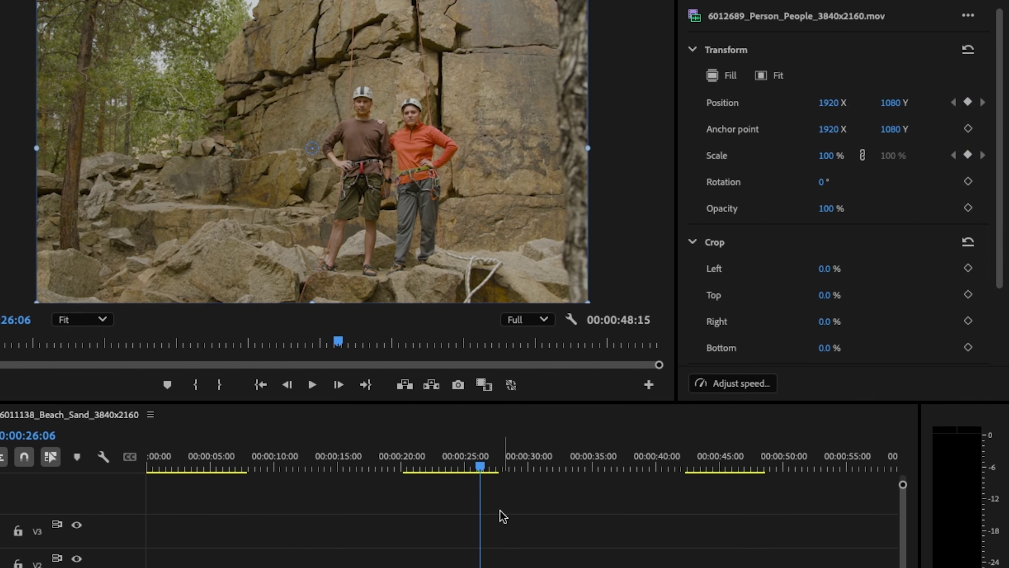
{"action": "left_click_drag", "start_coordinate": [479, 469], "coordinate": [416, 470]}
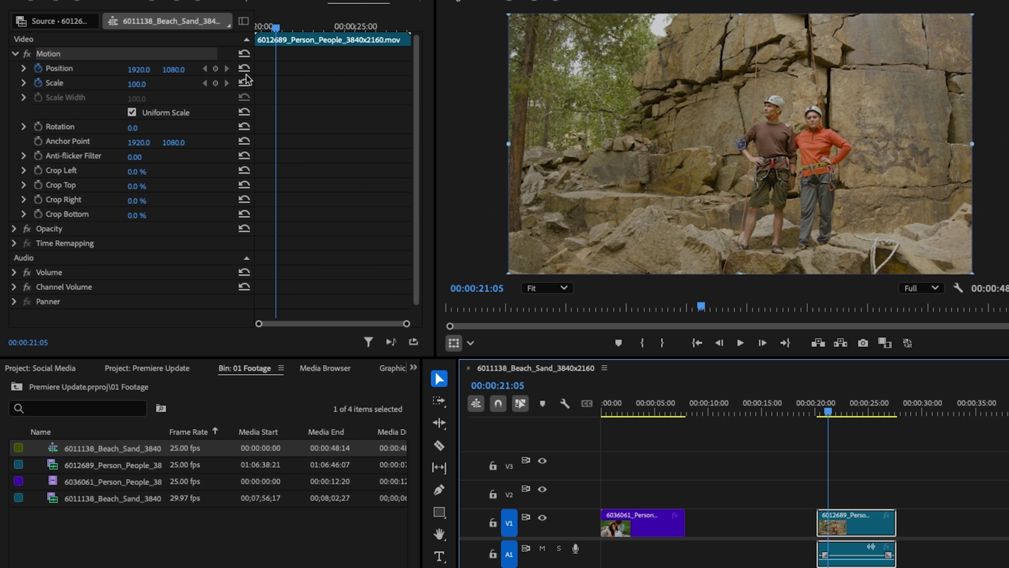
Step: Keyframe the climbing clip's zoom: 76.3% at 22:17, 91.6% at 24:01, 112.9% at 25:10
{"action": "left_click", "coordinate": [215, 69]}
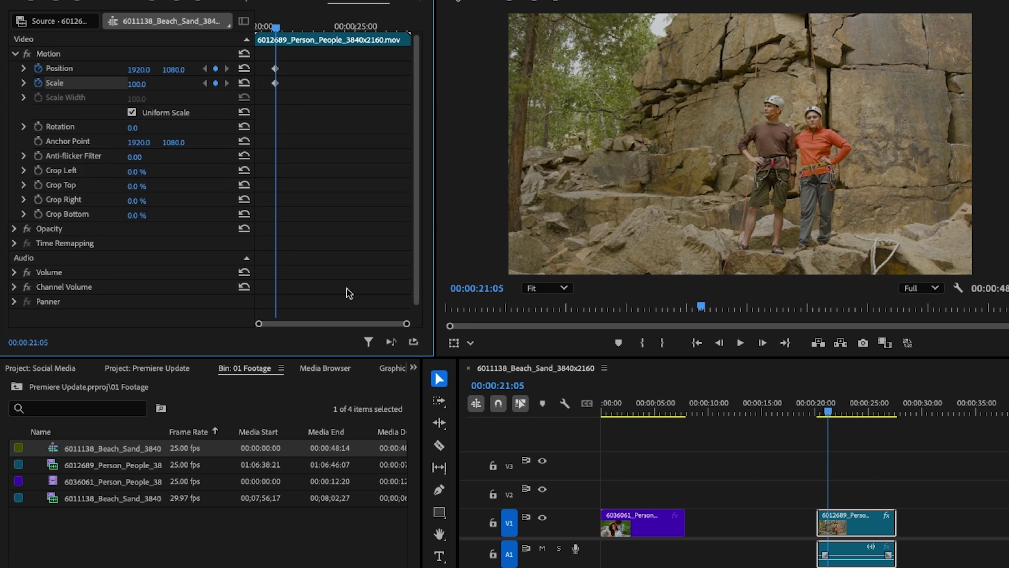
{"action": "left_click_drag", "start_coordinate": [833, 417], "coordinate": [844, 413]}
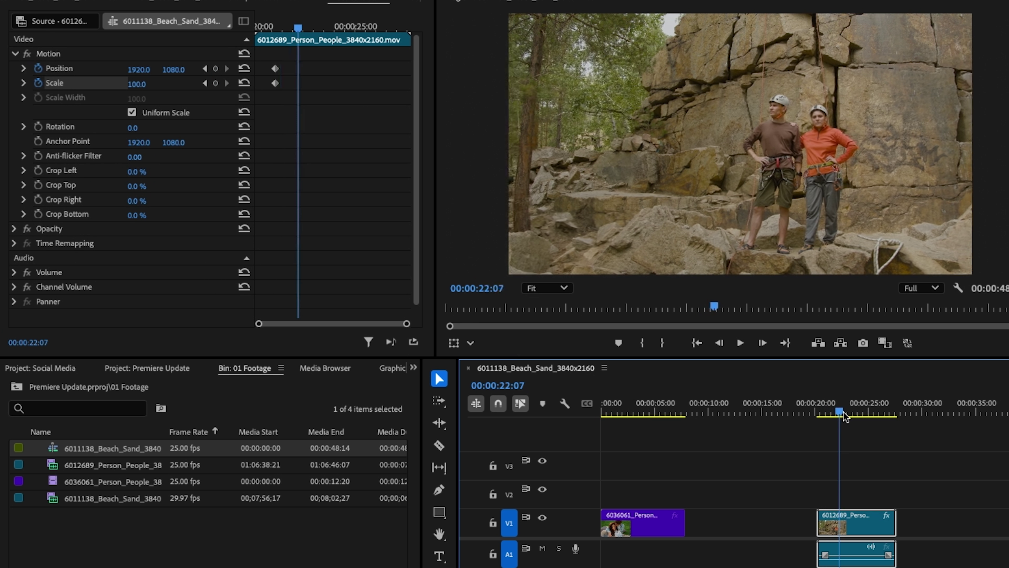
{"action": "left_click", "coordinate": [454, 343]}
{"action": "left_click_drag", "start_coordinate": [509, 144], "coordinate": [563, 144]}
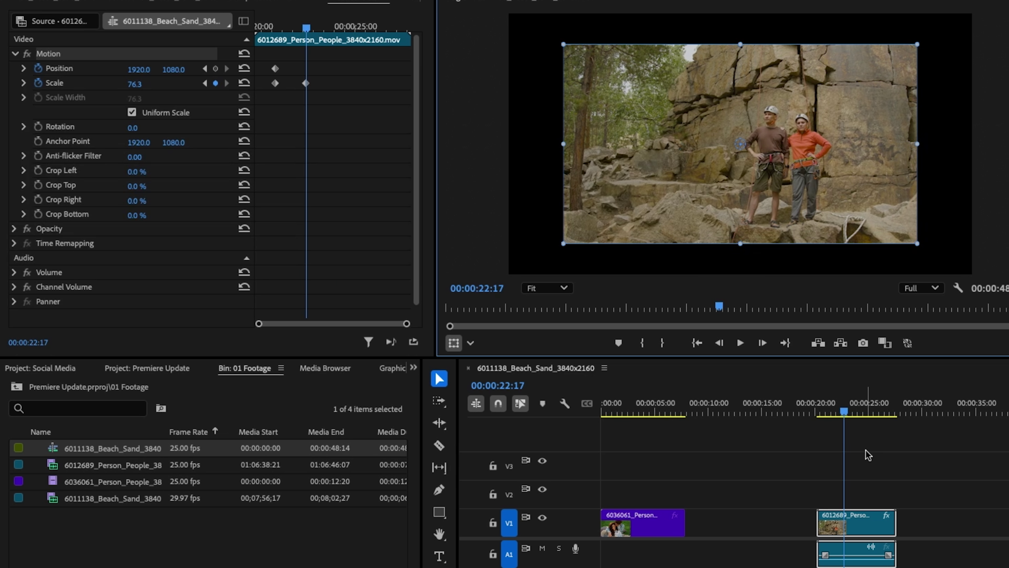
{"action": "left_click", "coordinate": [859, 413]}
{"action": "left_click_drag", "start_coordinate": [560, 148], "coordinate": [527, 155]}
{"action": "left_click", "coordinate": [873, 411]}
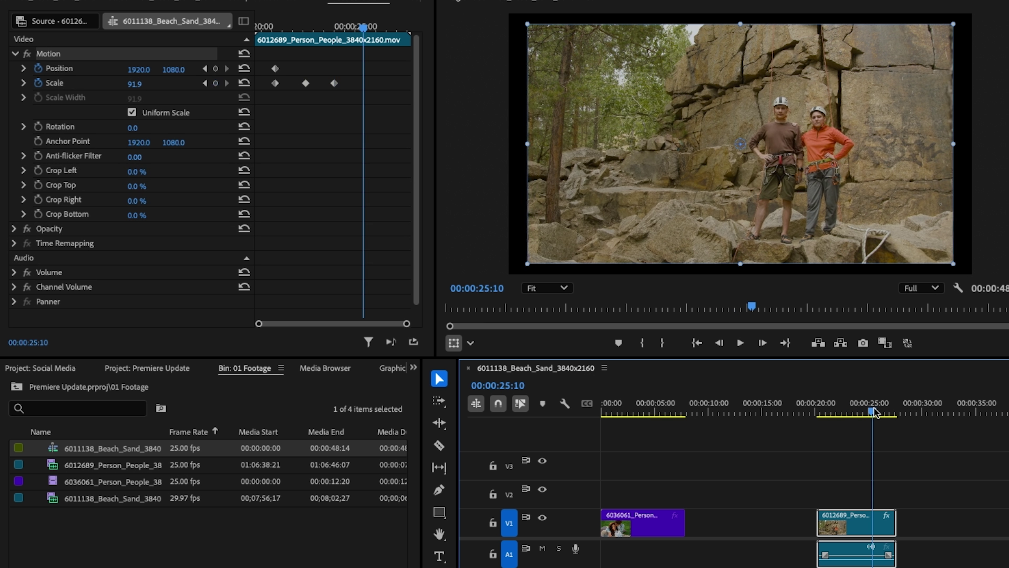
{"action": "left_click_drag", "start_coordinate": [528, 150], "coordinate": [479, 155]}
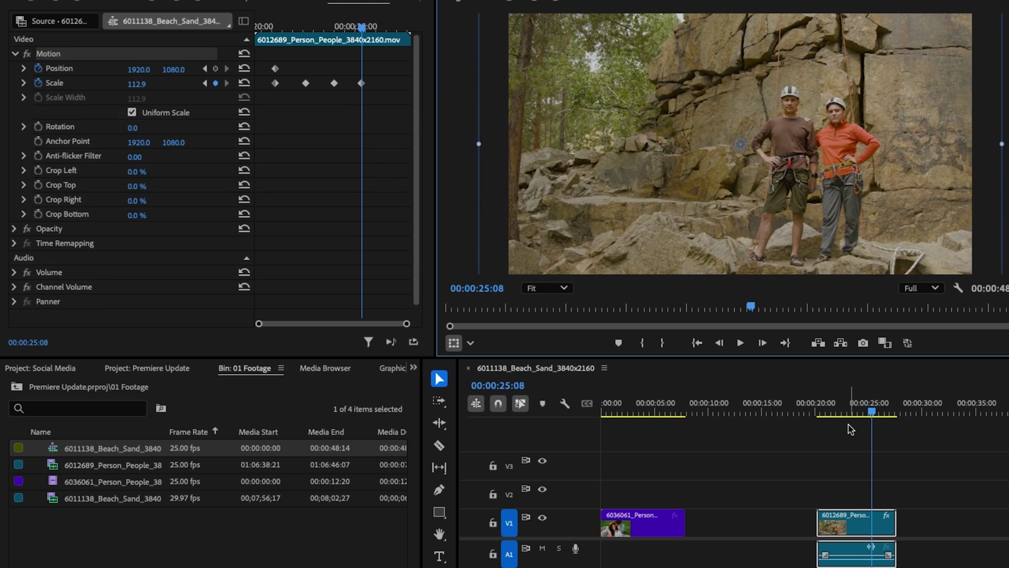
Step: Play back the zoom from 21:08, then reset Motion to Scale 100 at 23:00
{"action": "left_click", "coordinate": [830, 409]}
{"action": "key", "text": "space"}
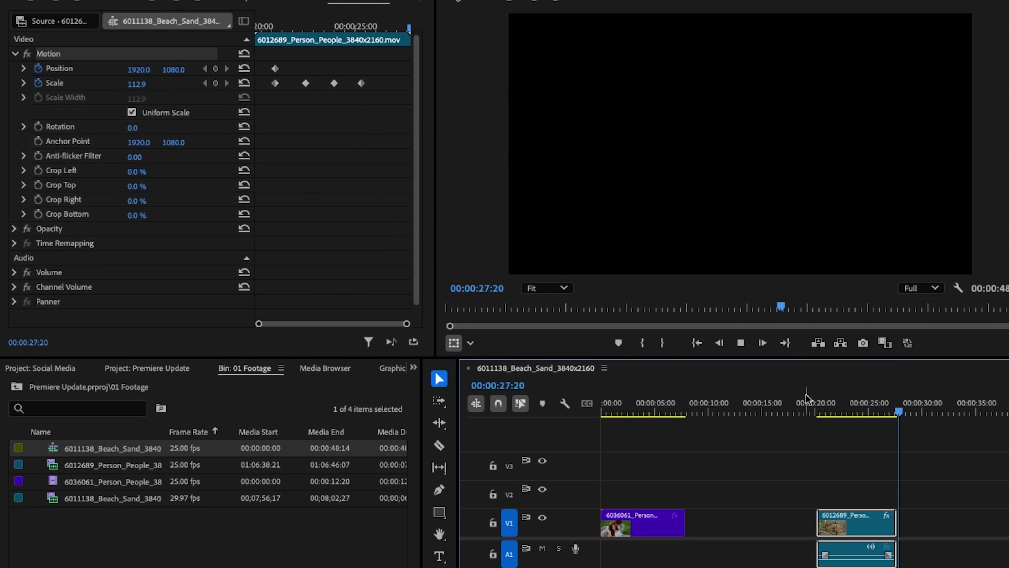
{"action": "key", "text": "space"}
{"action": "left_click", "coordinate": [848, 403]}
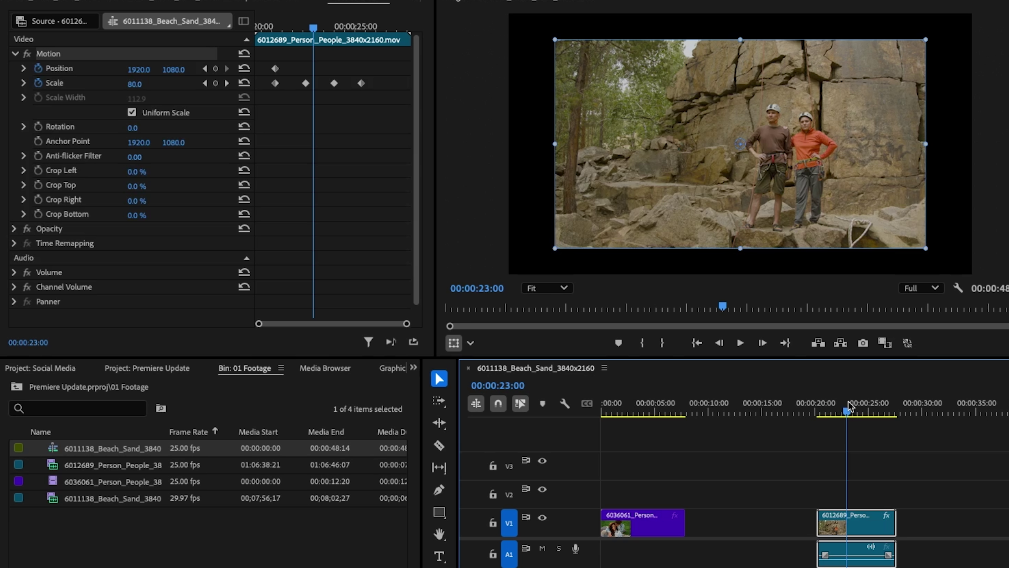
{"action": "left_click", "coordinate": [244, 53]}
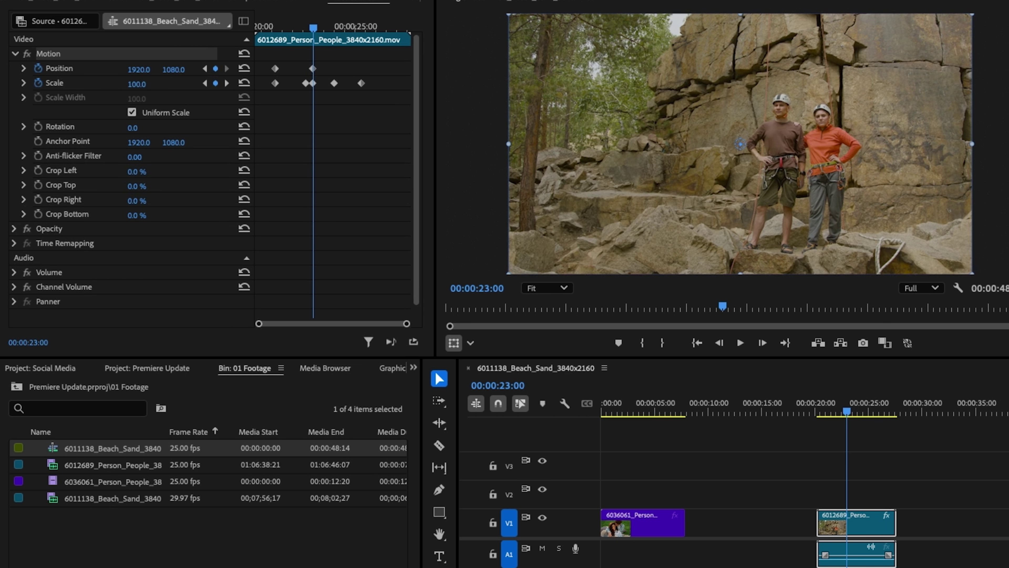
{"action": "left_click", "coordinate": [471, 344]}
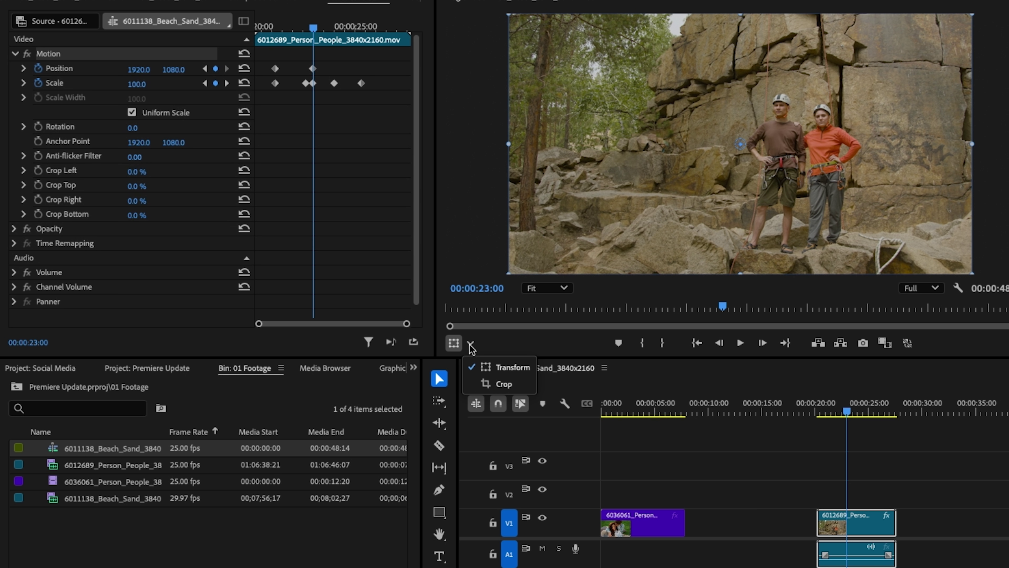
Step: In the Program monitor's Crop mode, crop the clip 17.8% left, 21.9% right, 23.1% top, 13.1% bottom
{"action": "left_click", "coordinate": [503, 384]}
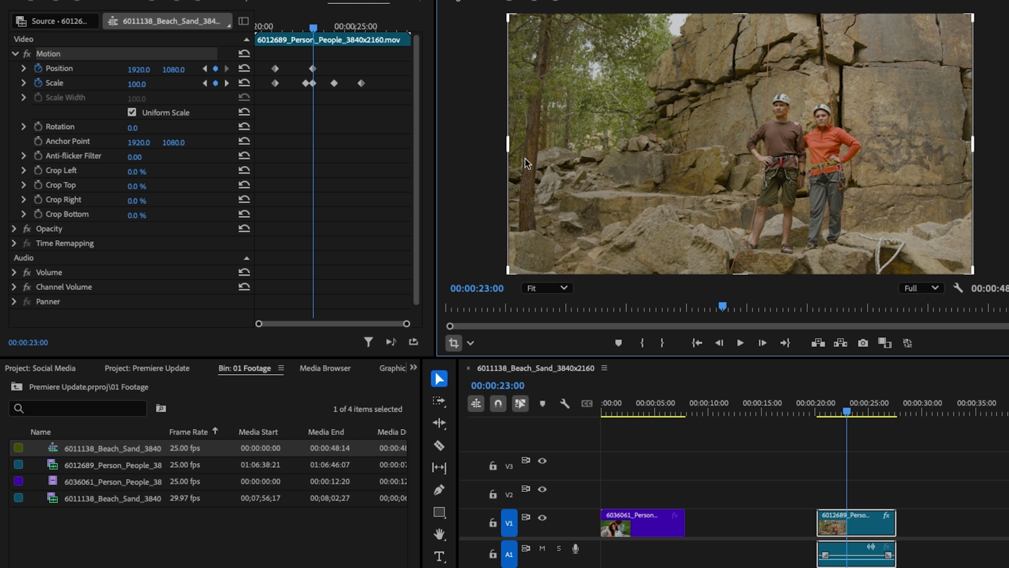
{"action": "left_click_drag", "start_coordinate": [537, 151], "coordinate": [591, 153]}
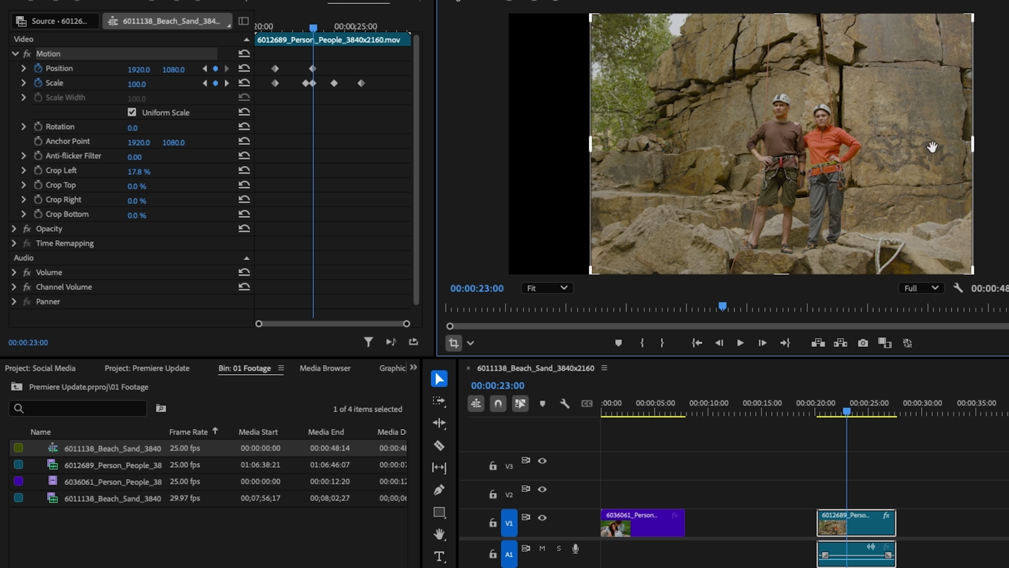
{"action": "left_click_drag", "start_coordinate": [970, 147], "coordinate": [871, 151]}
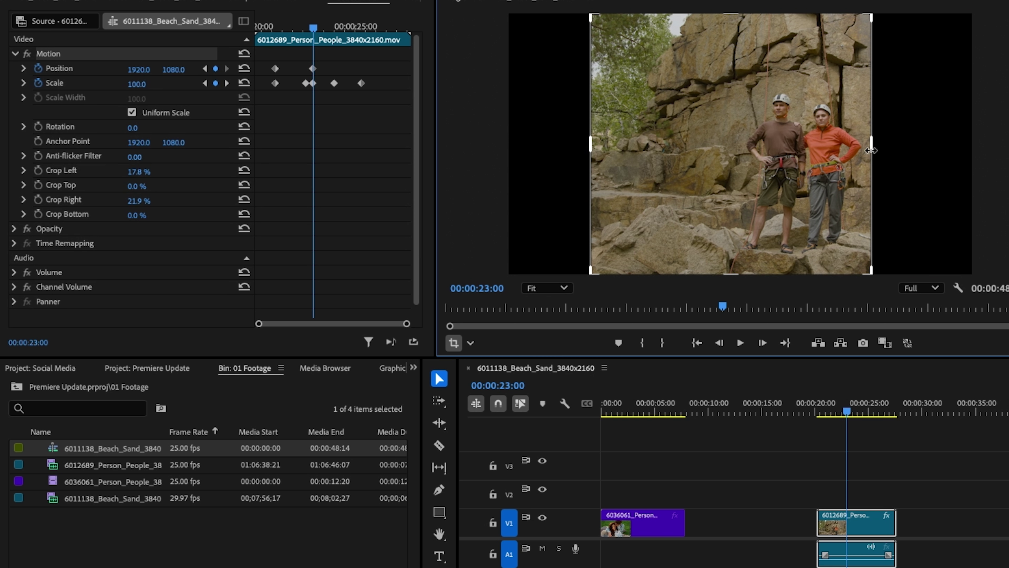
{"action": "left_click_drag", "start_coordinate": [729, 16], "coordinate": [730, 73]}
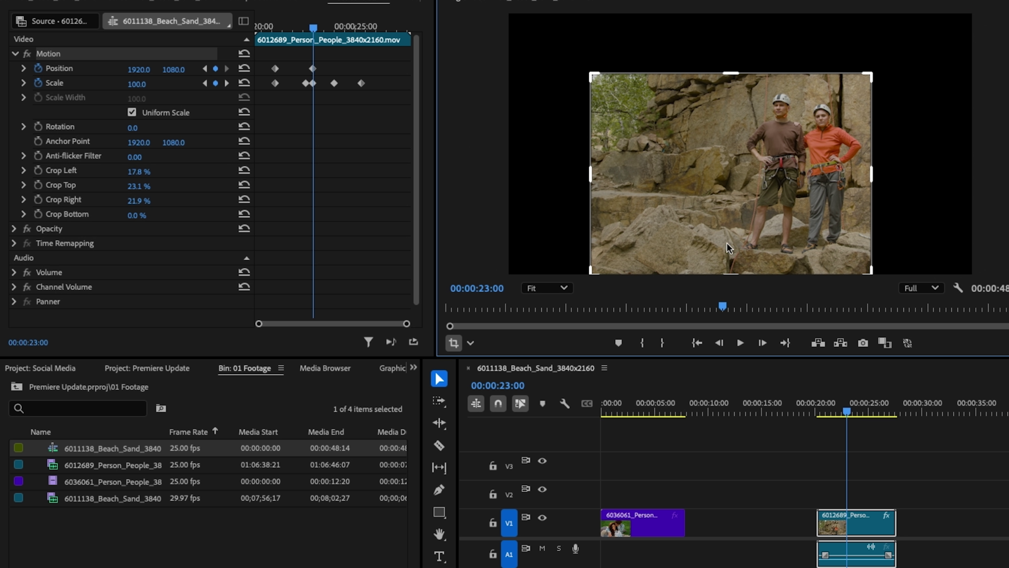
{"action": "scroll", "coordinate": [733, 201], "scroll_direction": "down", "scroll_amount": 1}
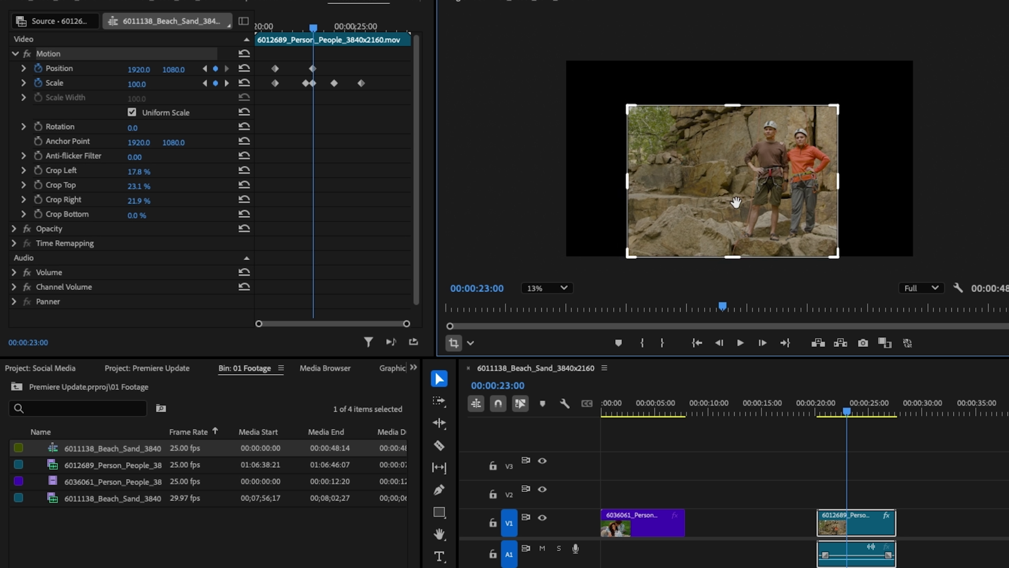
{"action": "left_click_drag", "start_coordinate": [729, 258], "coordinate": [730, 228]}
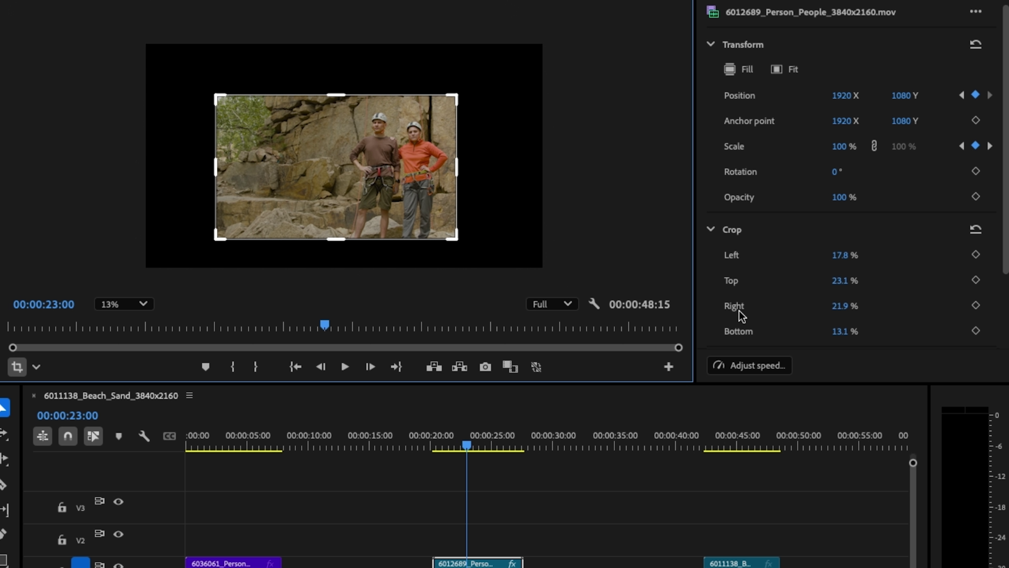
Step: Clear the 6012689 clip's crop to 0% on every side and scale it to 69%
{"action": "left_click_drag", "start_coordinate": [835, 260], "coordinate": [796, 266]}
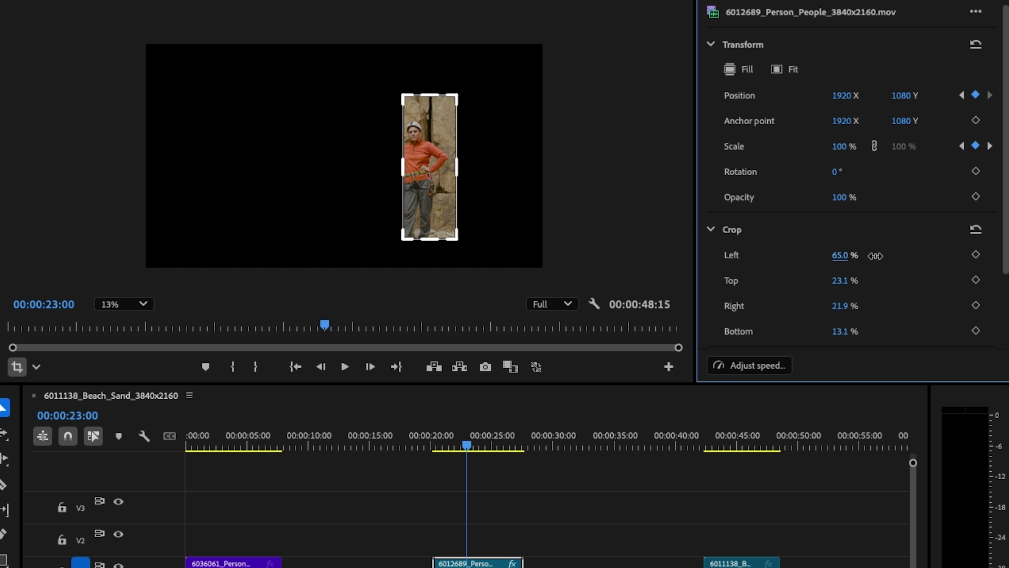
{"action": "left_click_drag", "start_coordinate": [838, 283], "coordinate": [833, 286]}
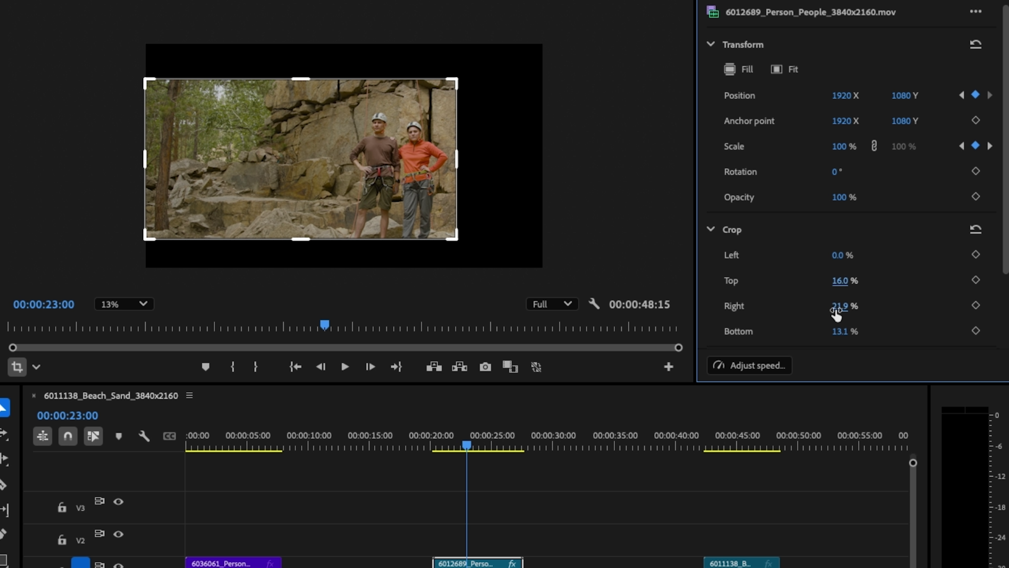
{"action": "left_click_drag", "start_coordinate": [852, 306], "coordinate": [821, 315]}
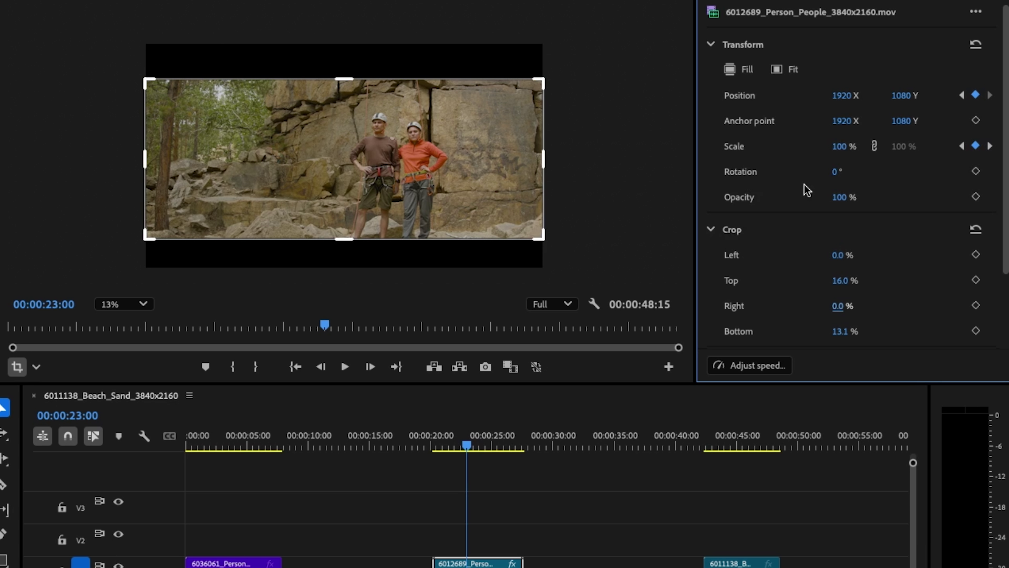
{"action": "left_click", "coordinate": [974, 231]}
{"action": "left_click", "coordinate": [196, 388]}
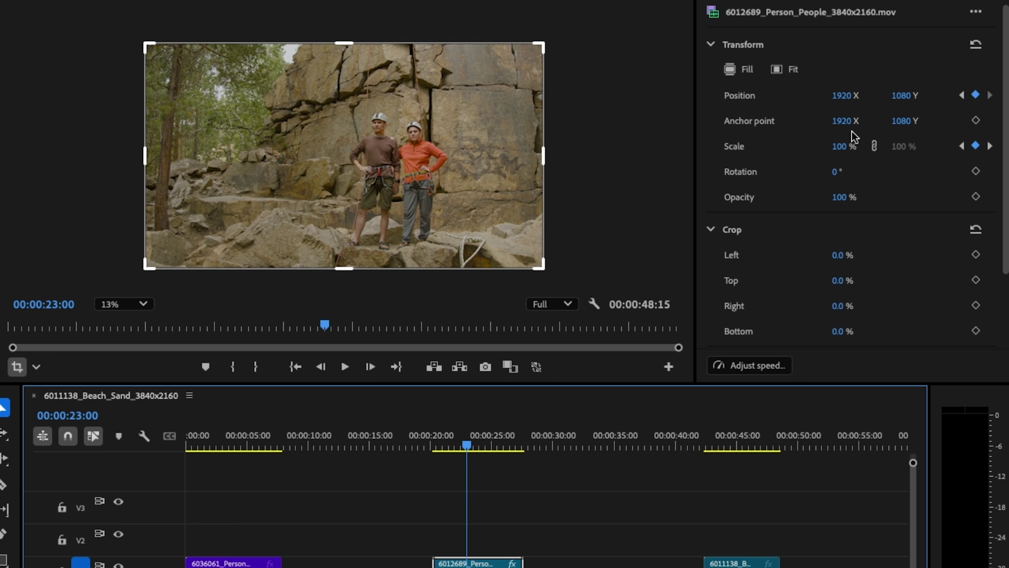
{"action": "left_click_drag", "start_coordinate": [841, 152], "coordinate": [810, 153]}
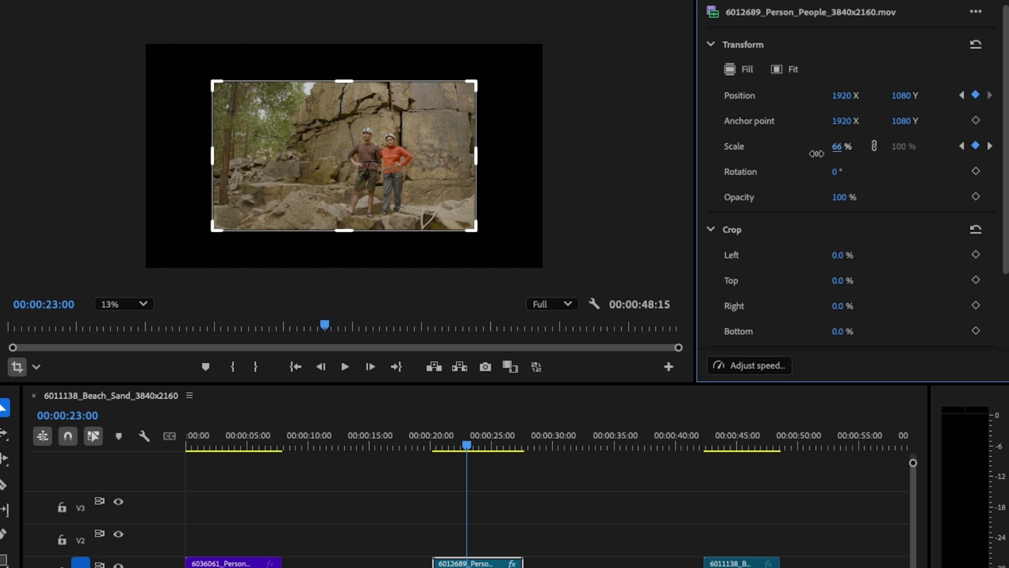
{"action": "left_click", "coordinate": [735, 72]}
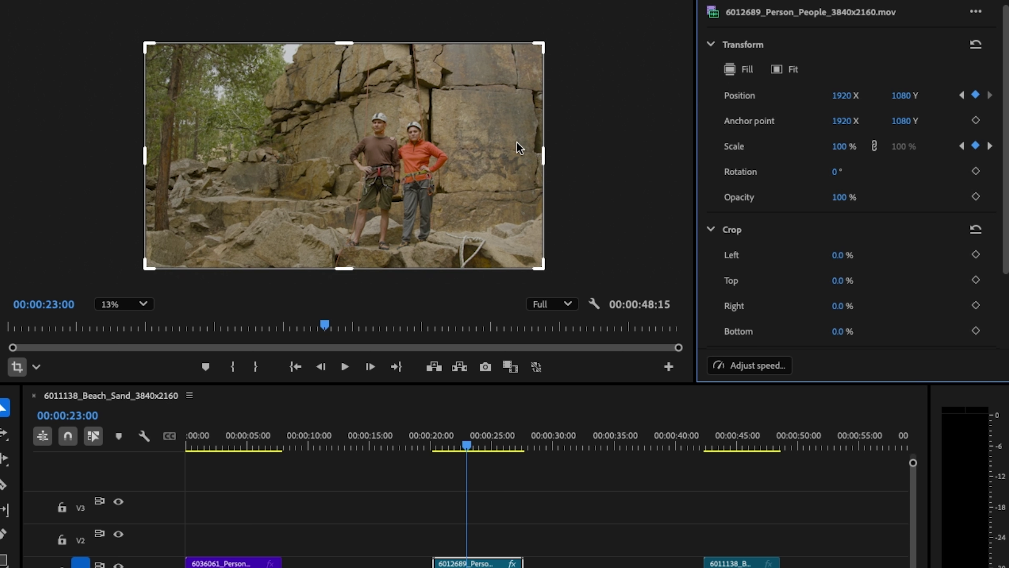
{"action": "left_click_drag", "start_coordinate": [838, 148], "coordinate": [801, 155]}
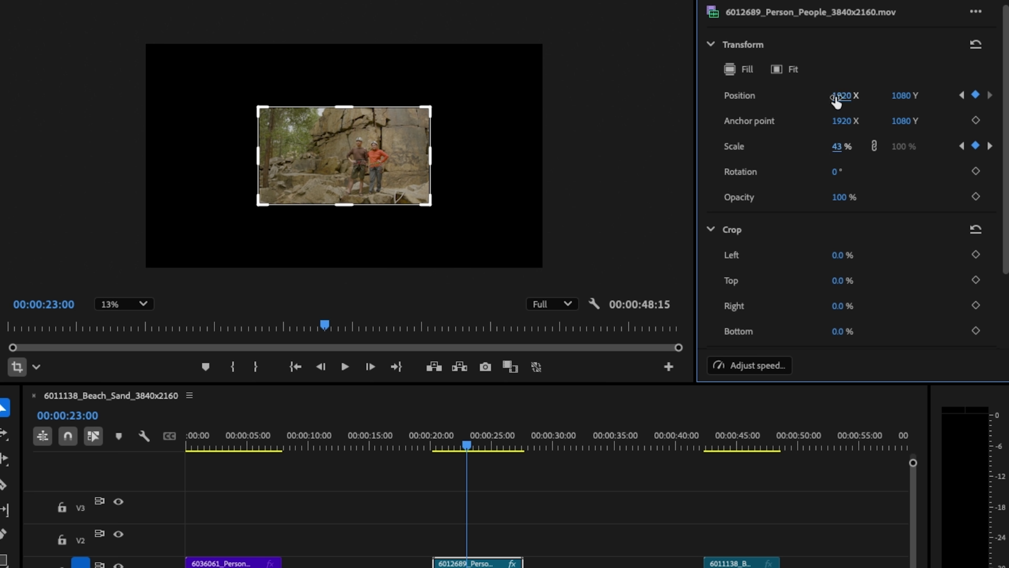
{"action": "left_click_drag", "start_coordinate": [841, 96], "coordinate": [1006, 96]}
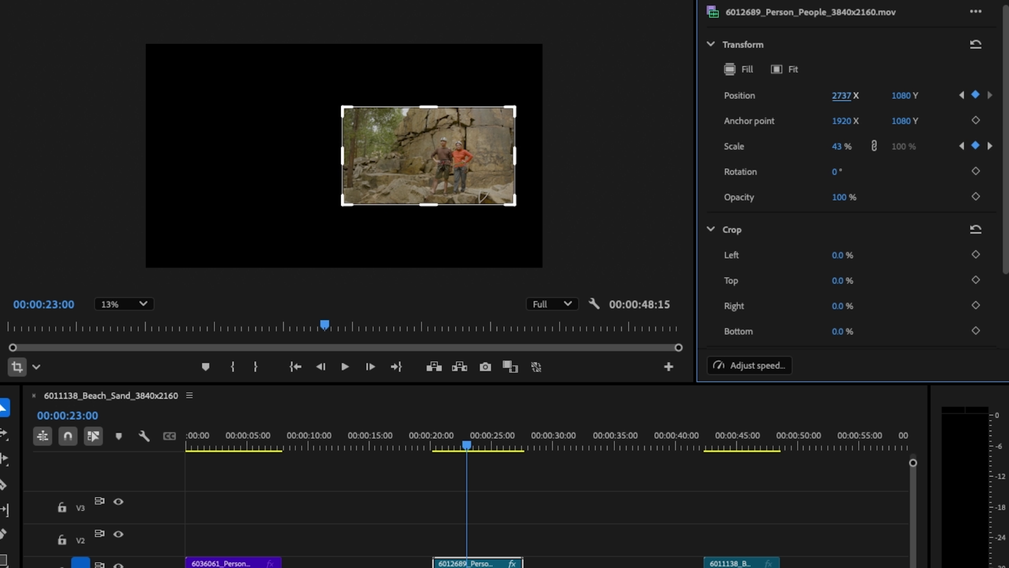
{"action": "left_click", "coordinate": [786, 70]}
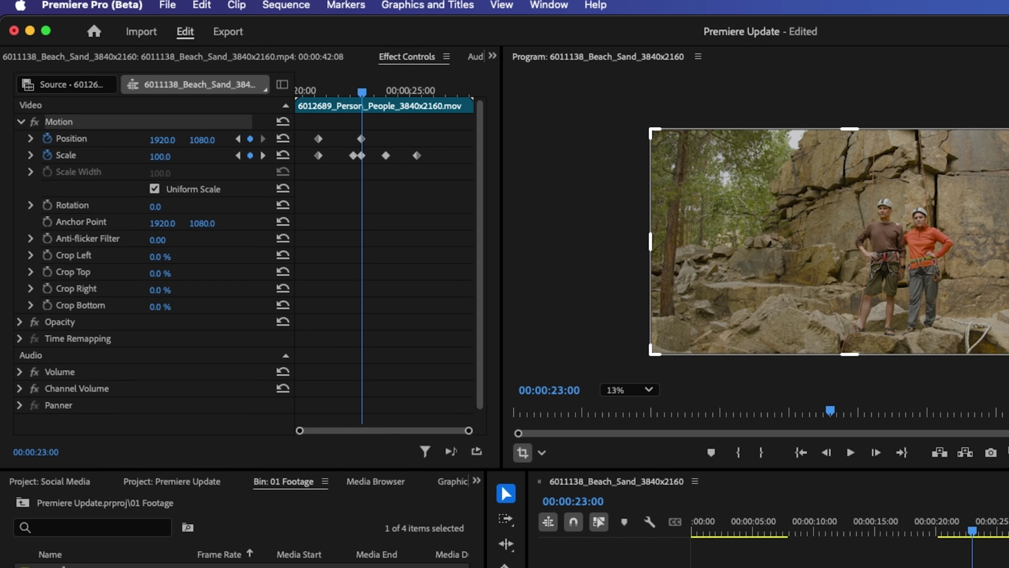
Step: In Sequence Settings' Color Management tab, set Color Setup to Wide Gamut (Tone Mapped)
{"action": "left_click", "coordinate": [285, 1]}
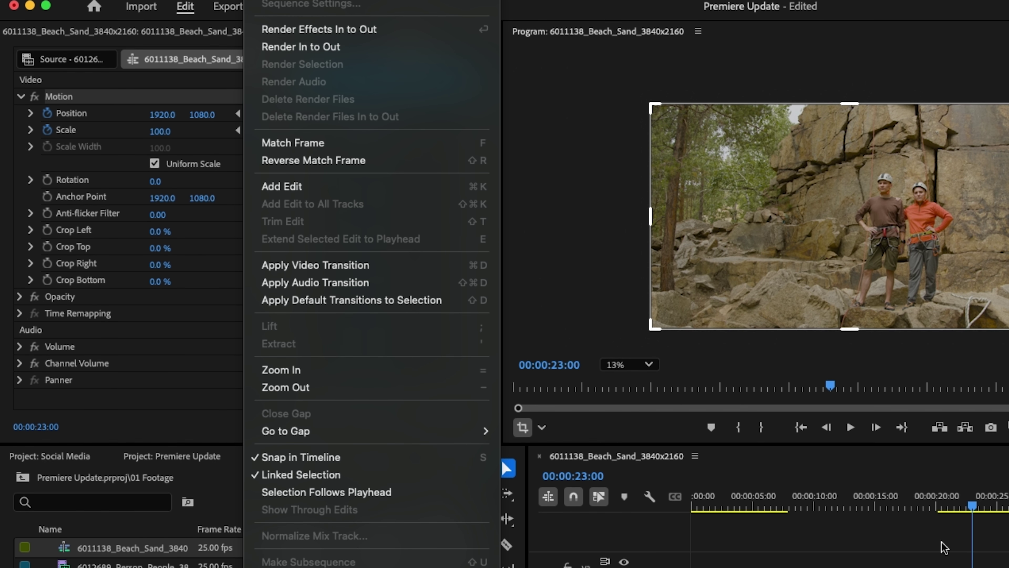
{"action": "left_click", "coordinate": [945, 548]}
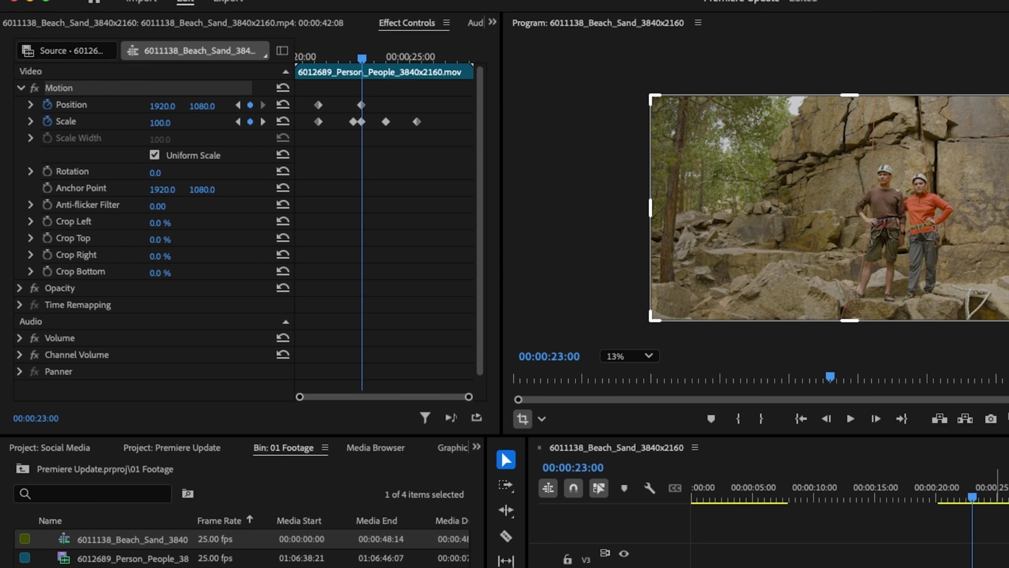
{"action": "left_click", "coordinate": [270, 1]}
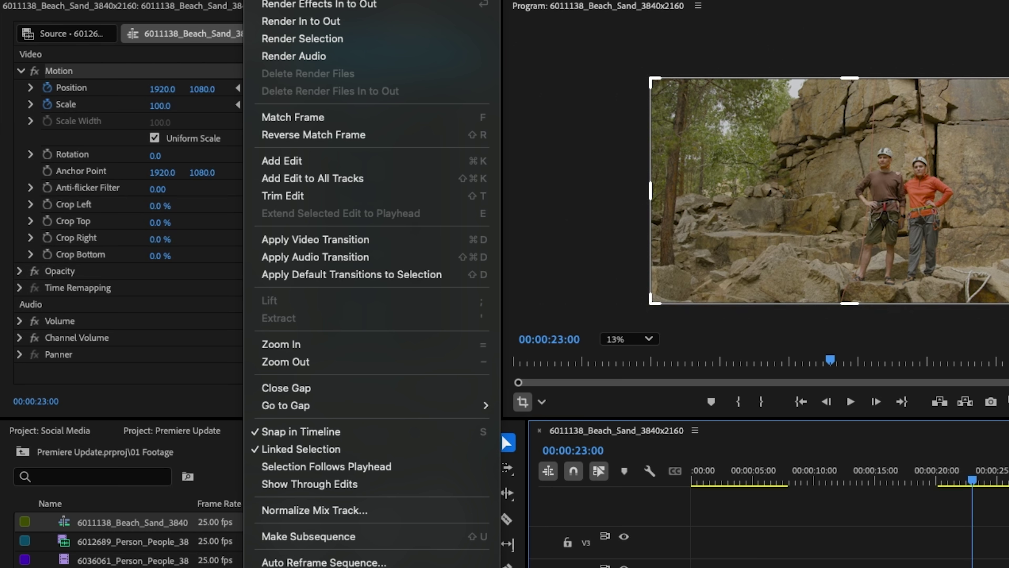
{"action": "left_click", "coordinate": [302, 1]}
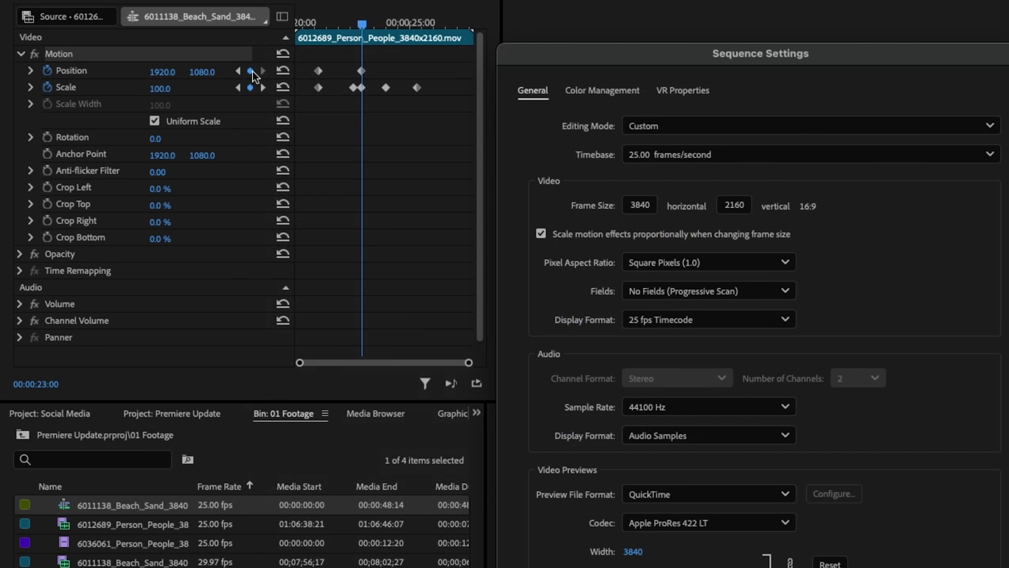
{"action": "left_click_drag", "start_coordinate": [667, 50], "coordinate": [832, 36]}
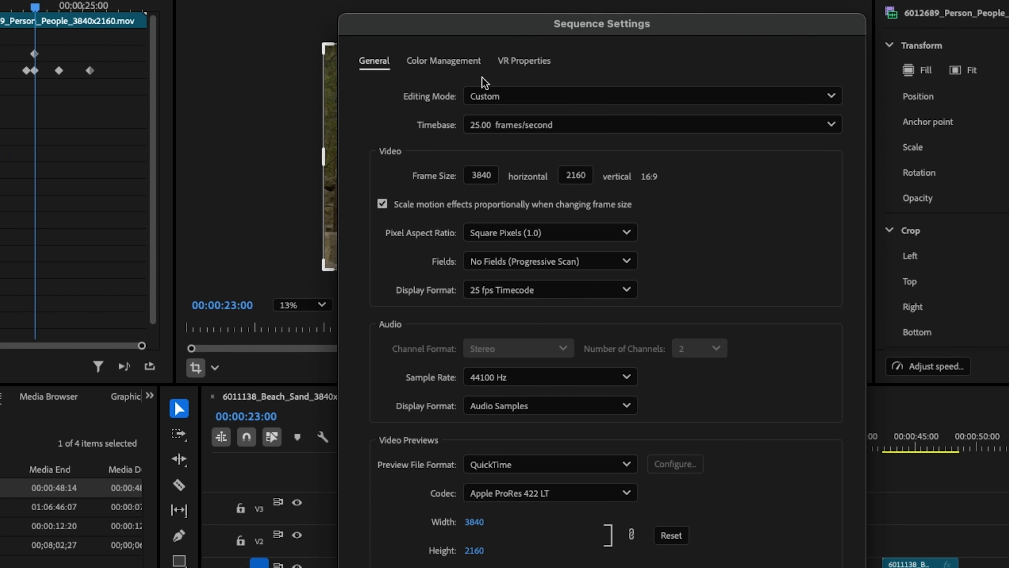
{"action": "left_click", "coordinate": [396, 67]}
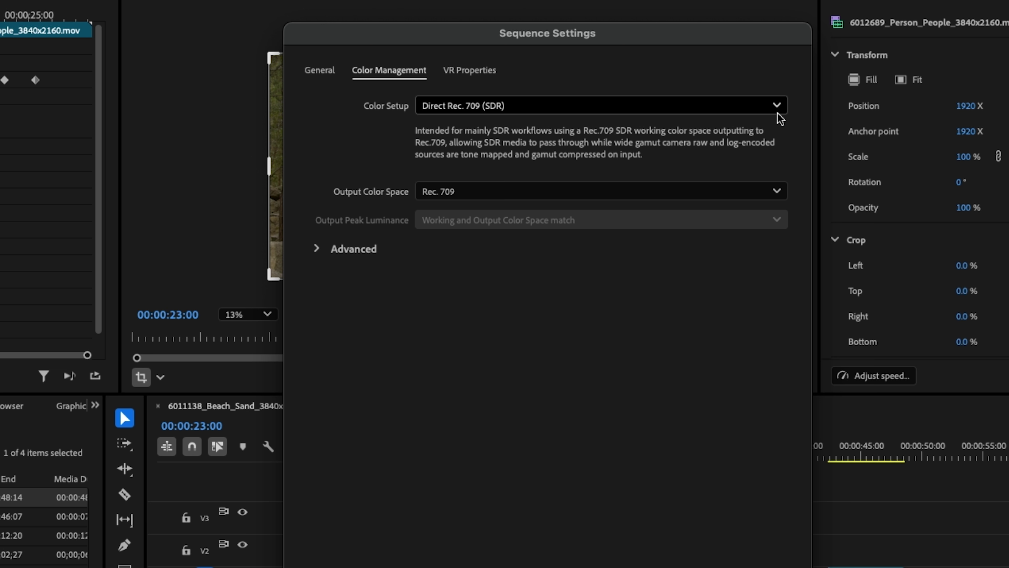
{"action": "left_click", "coordinate": [776, 104]}
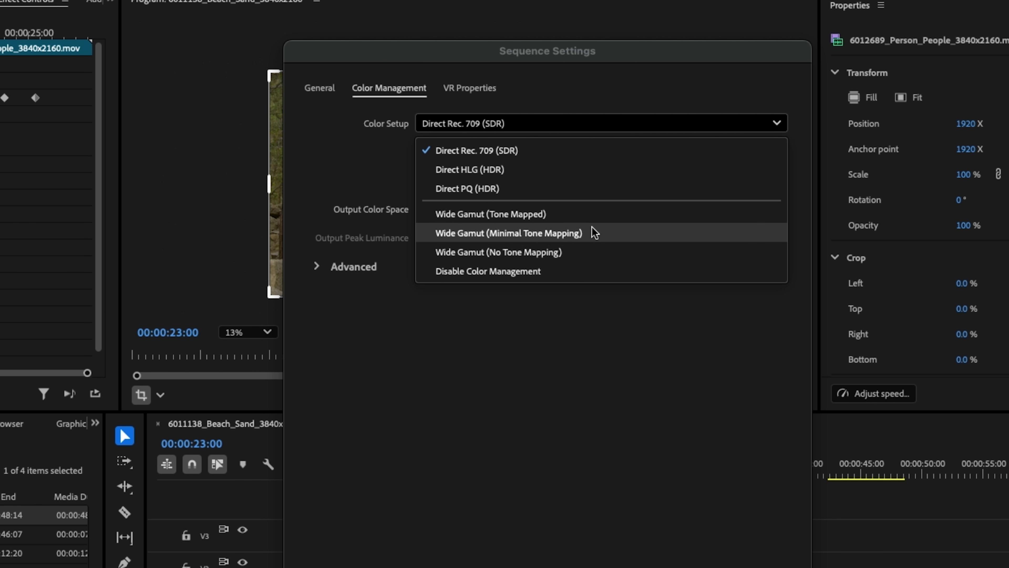
{"action": "left_click", "coordinate": [494, 219]}
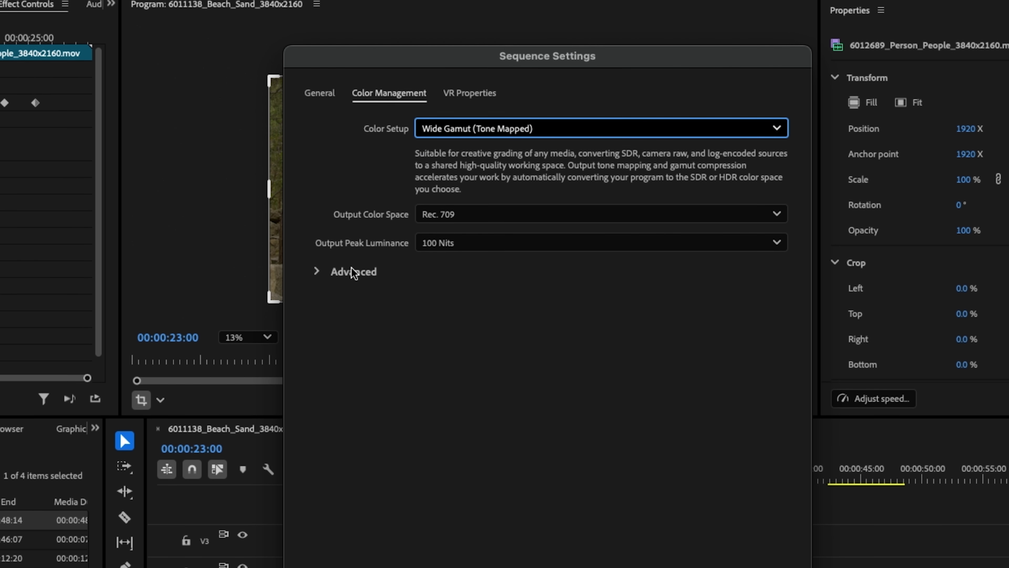
Step: Keep Hue Preservation (Adjustable Knee) tone mapping, raise Highlight Saturation to 0.8, and apply the settings
{"action": "left_click", "coordinate": [331, 267]}
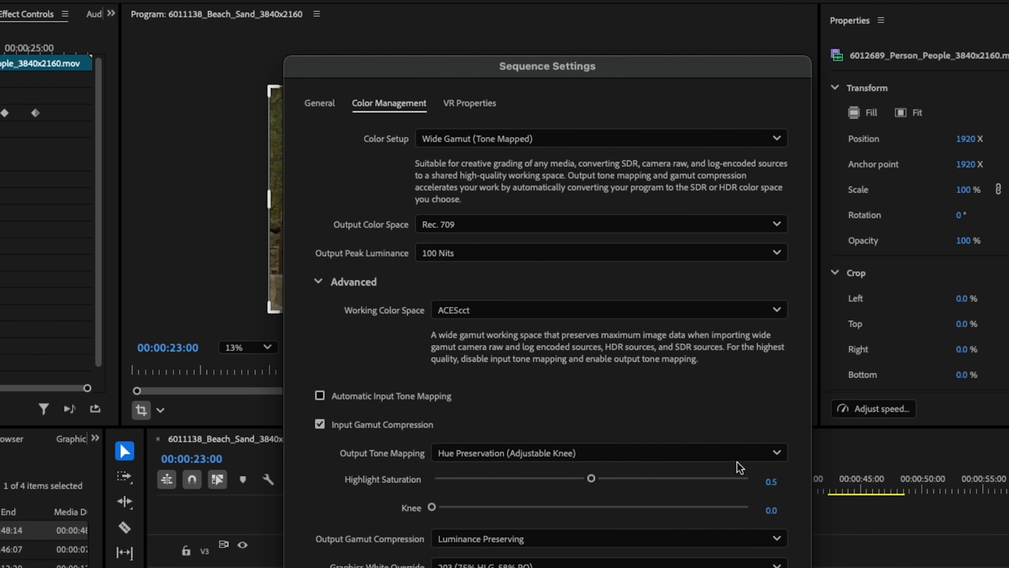
{"action": "left_click", "coordinate": [776, 451]}
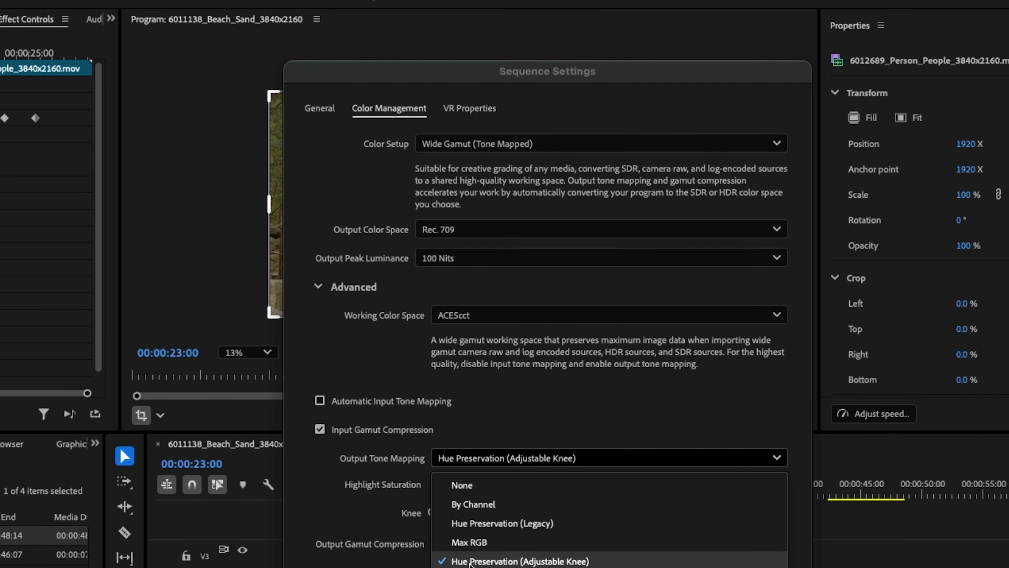
{"action": "left_click", "coordinate": [513, 425]}
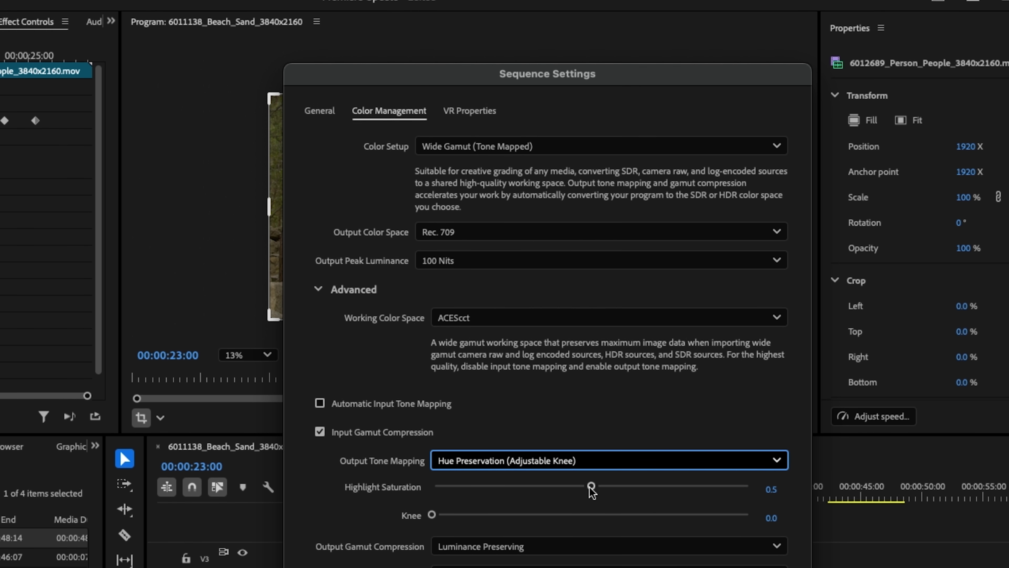
{"action": "left_click_drag", "start_coordinate": [592, 485], "coordinate": [692, 485]}
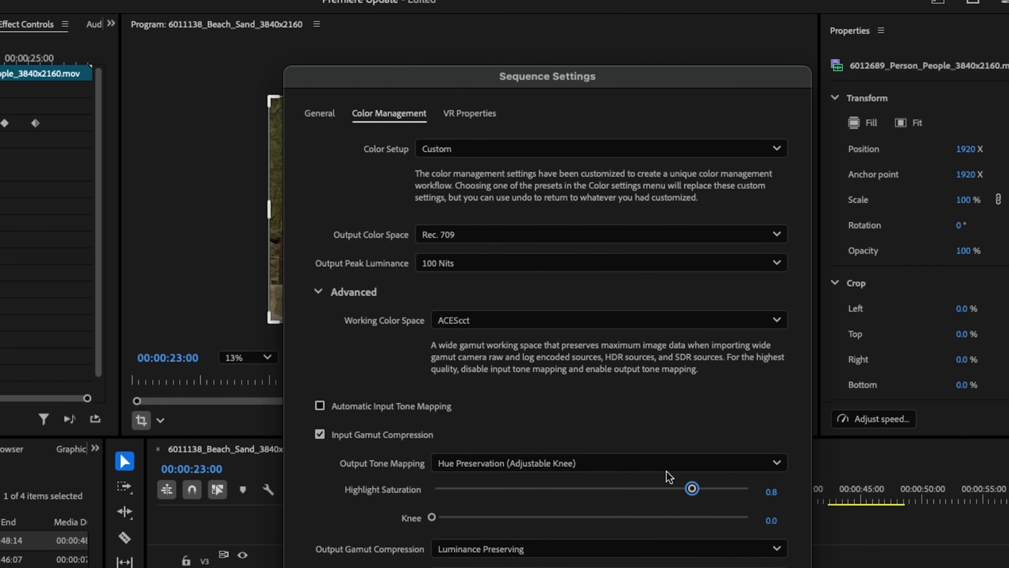
{"action": "key", "text": "Return"}
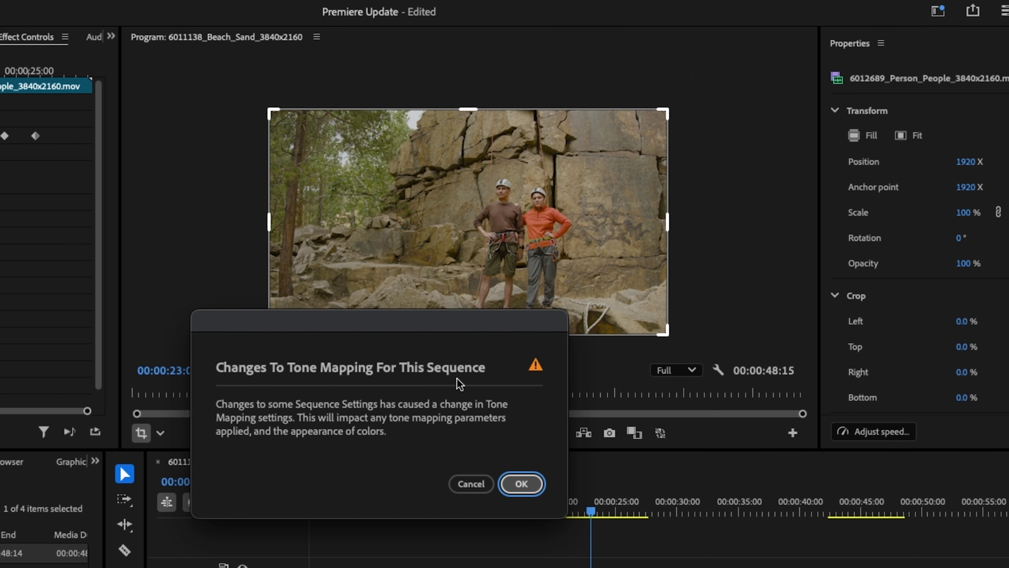
Step: Accept the tone-mapping change warning and switch to the Color workspace
{"action": "left_click", "coordinate": [514, 487]}
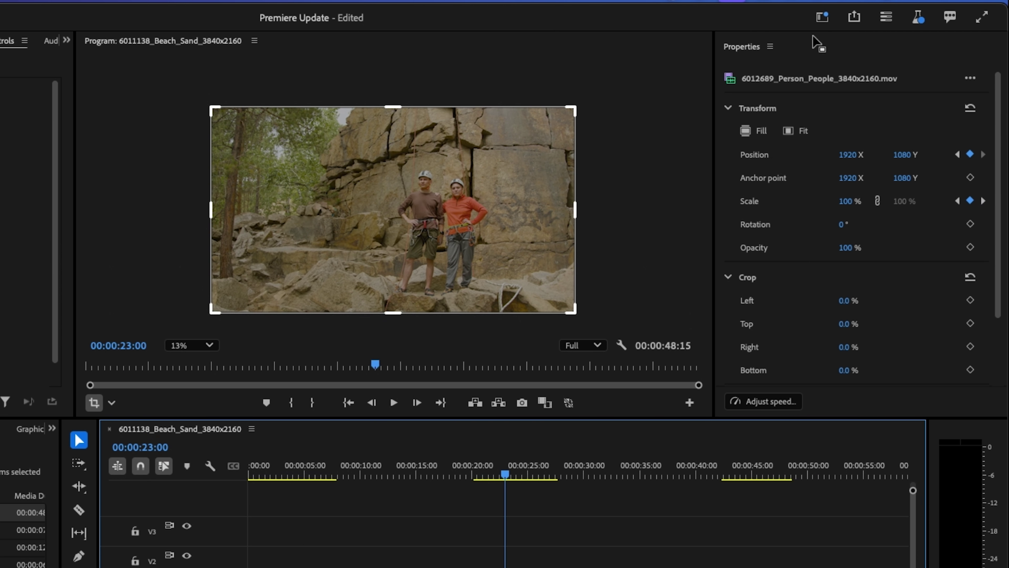
{"action": "left_click", "coordinate": [822, 17]}
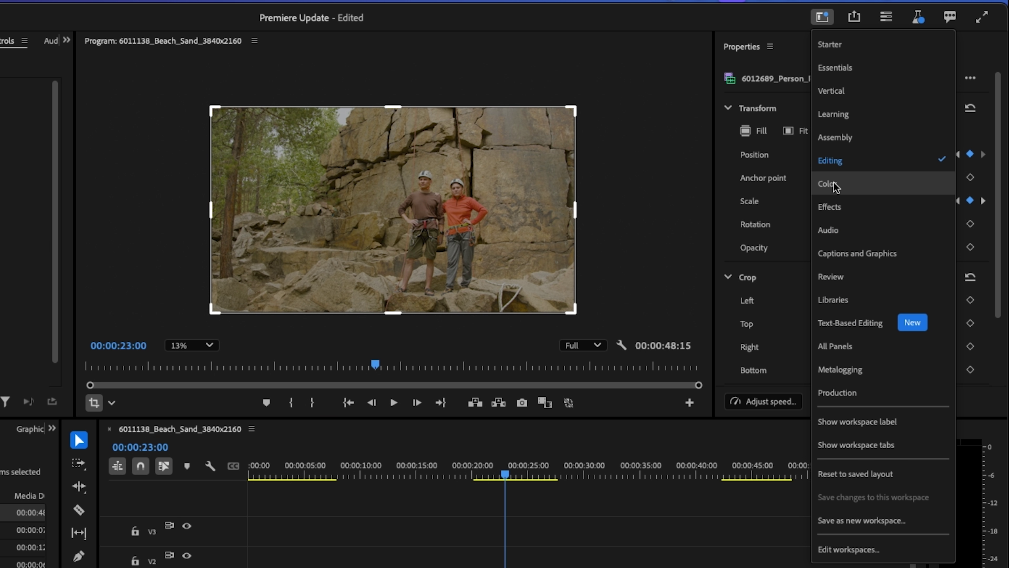
{"action": "left_click", "coordinate": [830, 183]}
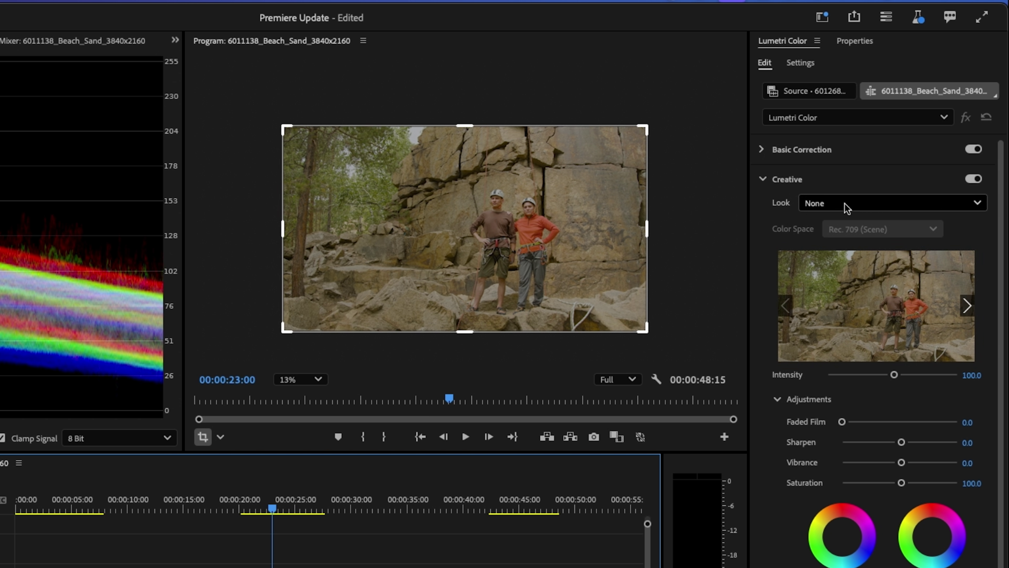
Step: Choose Fuji ETERNA 250D Fuji 3510 (by Adobe) from the Lumetri Creative Look list
{"action": "left_click", "coordinate": [977, 204]}
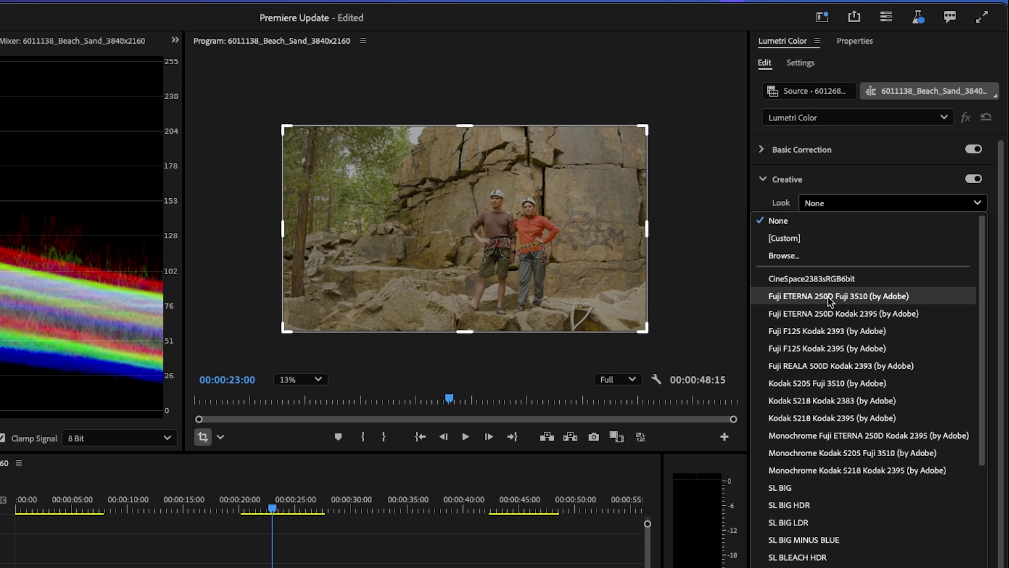
{"action": "left_click", "coordinate": [824, 295]}
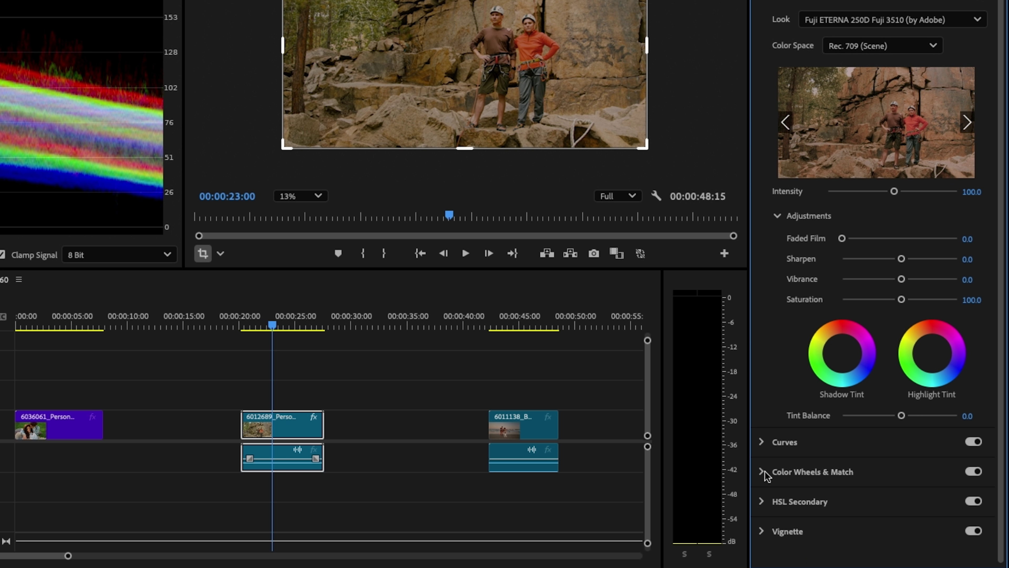
Step: Tint the Shadows, Midtones and Highlights colour wheels toward a warmer, pinkish cast
{"action": "left_click", "coordinate": [767, 476]}
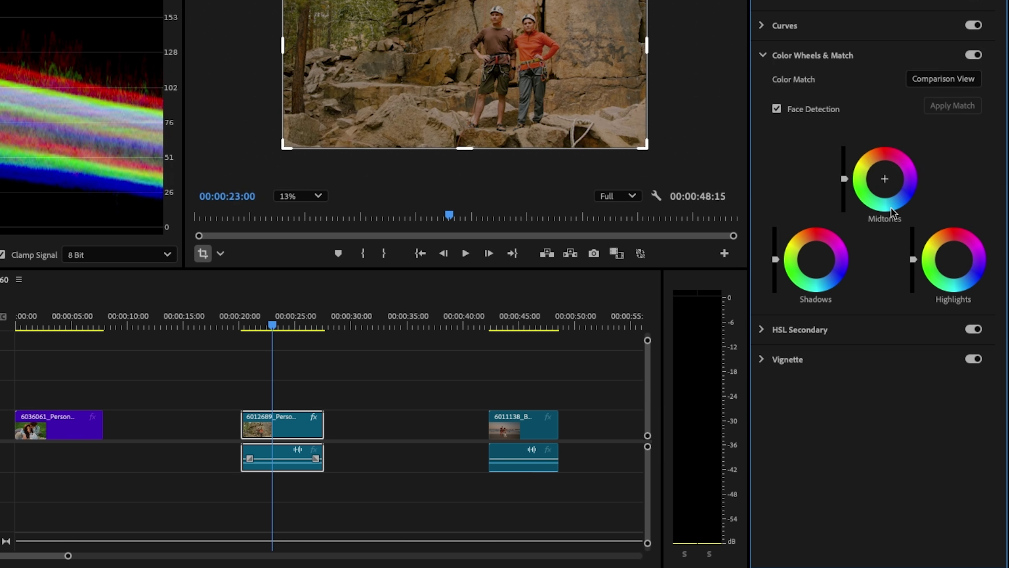
{"action": "left_click", "coordinate": [815, 259]}
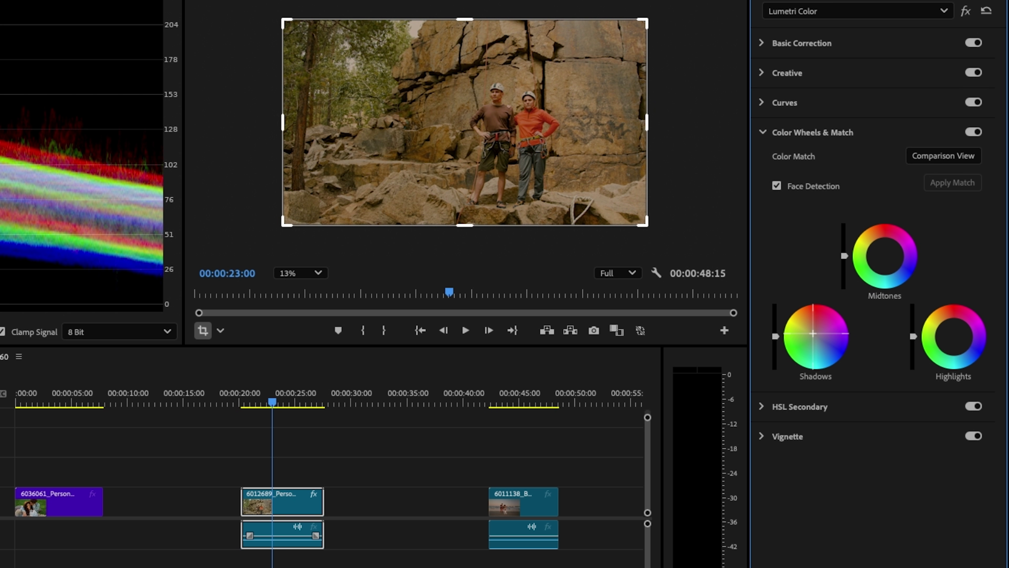
{"action": "left_click", "coordinate": [892, 256]}
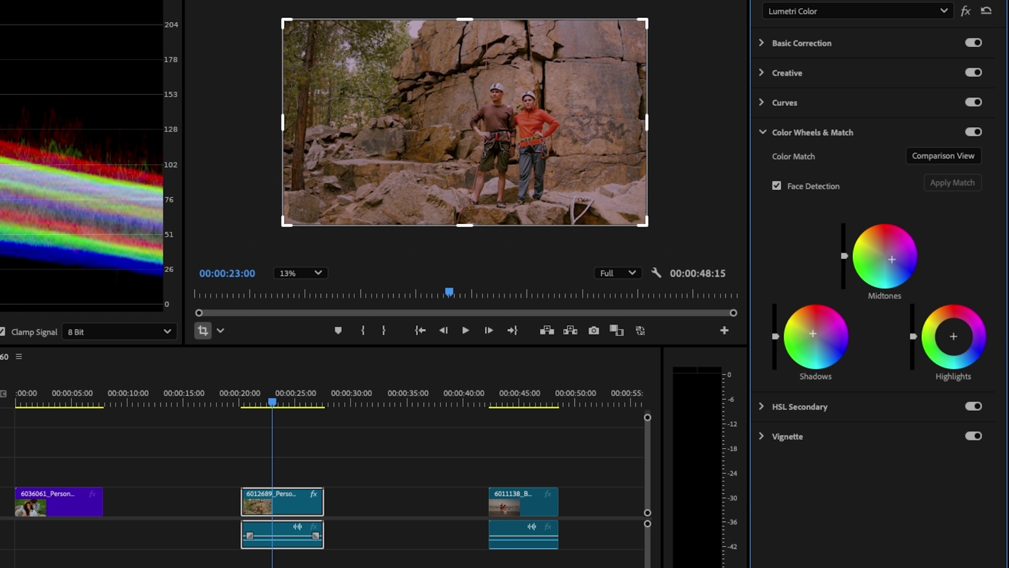
{"action": "left_click", "coordinate": [947, 335]}
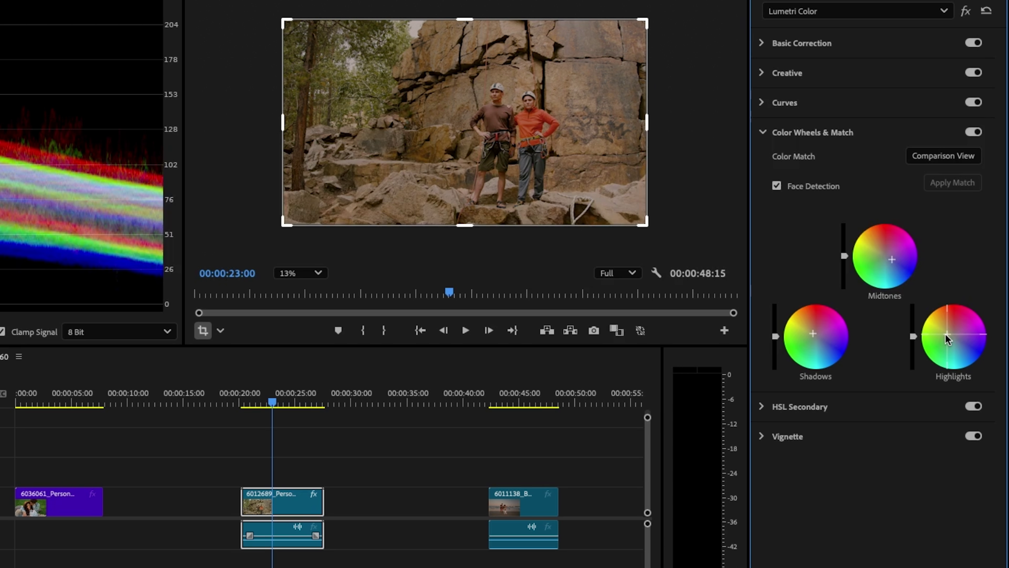
Step: Shape an S-curve on the RGB master curve, lowering shadows and lifting highlights, then compare ungraded
{"action": "left_click", "coordinate": [762, 102]}
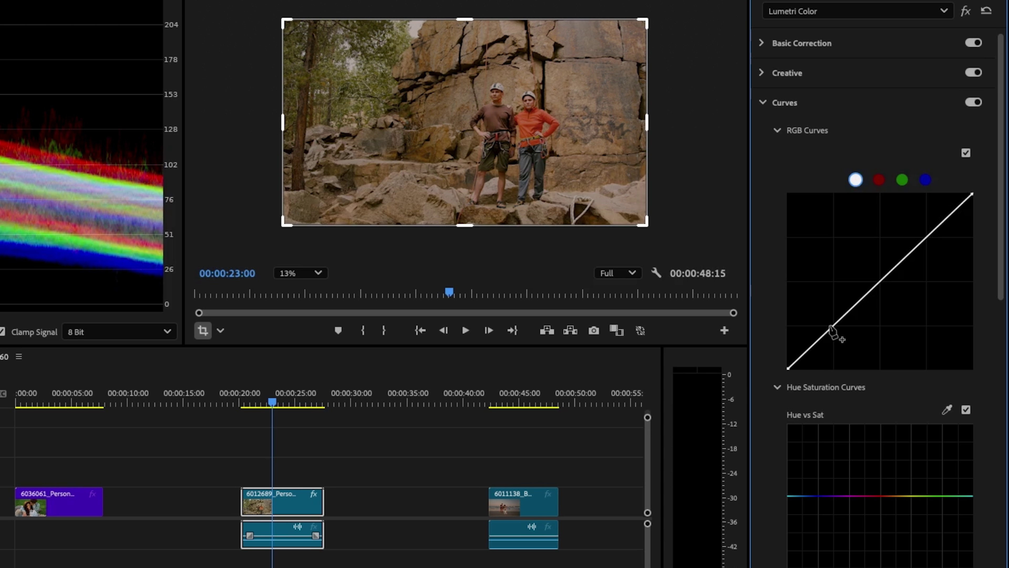
{"action": "left_click_drag", "start_coordinate": [833, 327], "coordinate": [839, 335]}
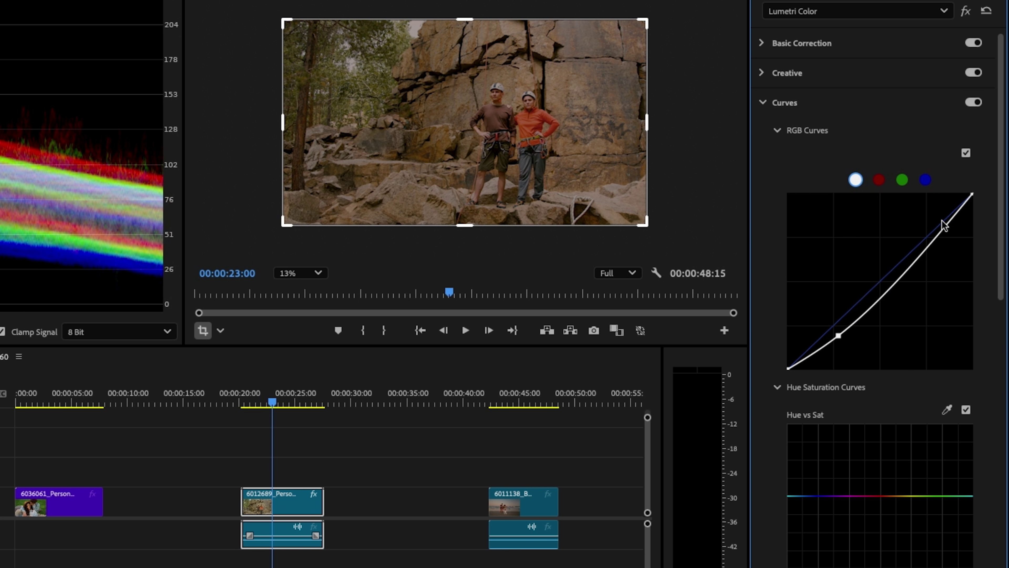
{"action": "left_click_drag", "start_coordinate": [938, 235], "coordinate": [927, 224]}
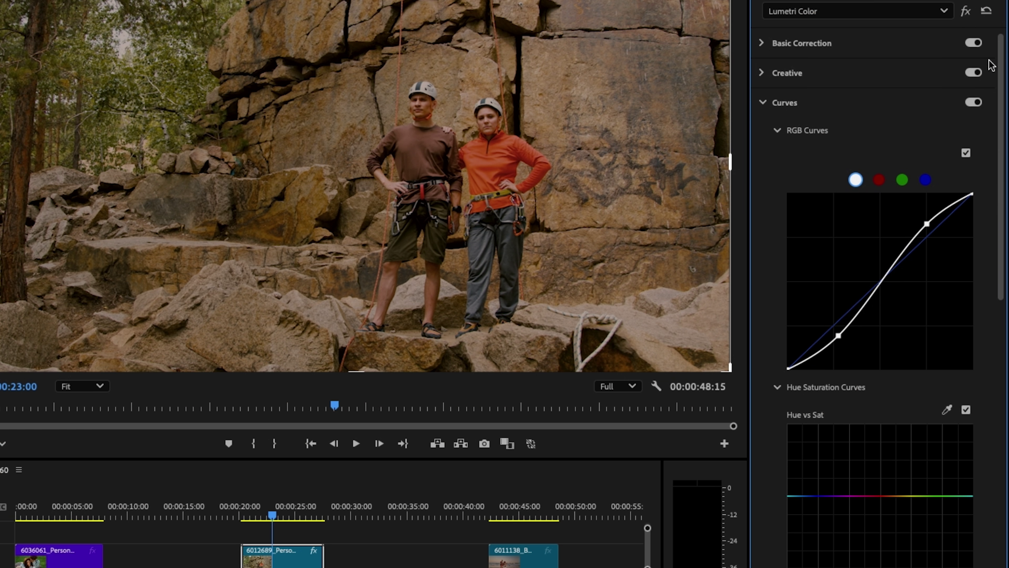
{"action": "left_click", "coordinate": [967, 11]}
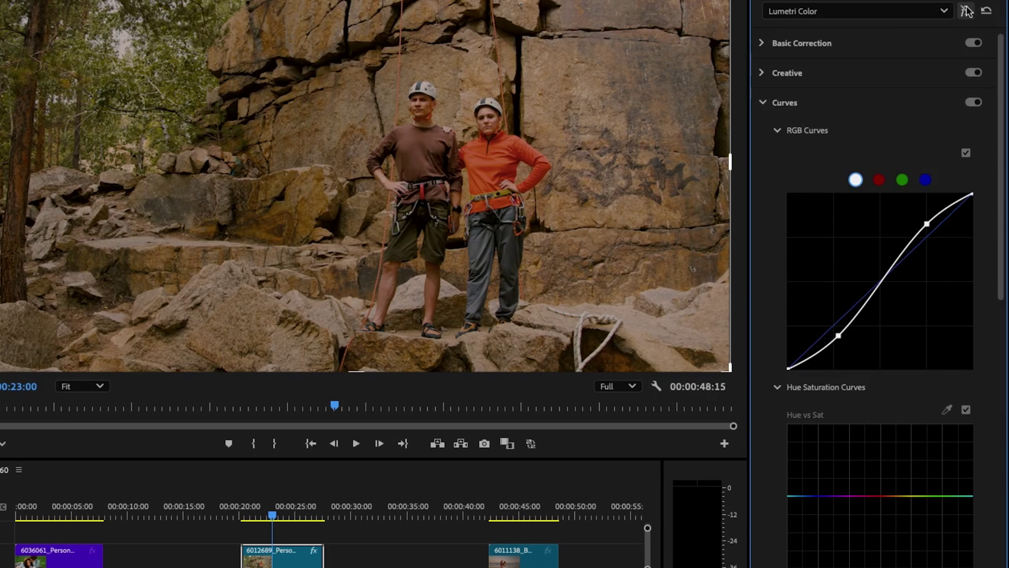
{"action": "left_click", "coordinate": [967, 14]}
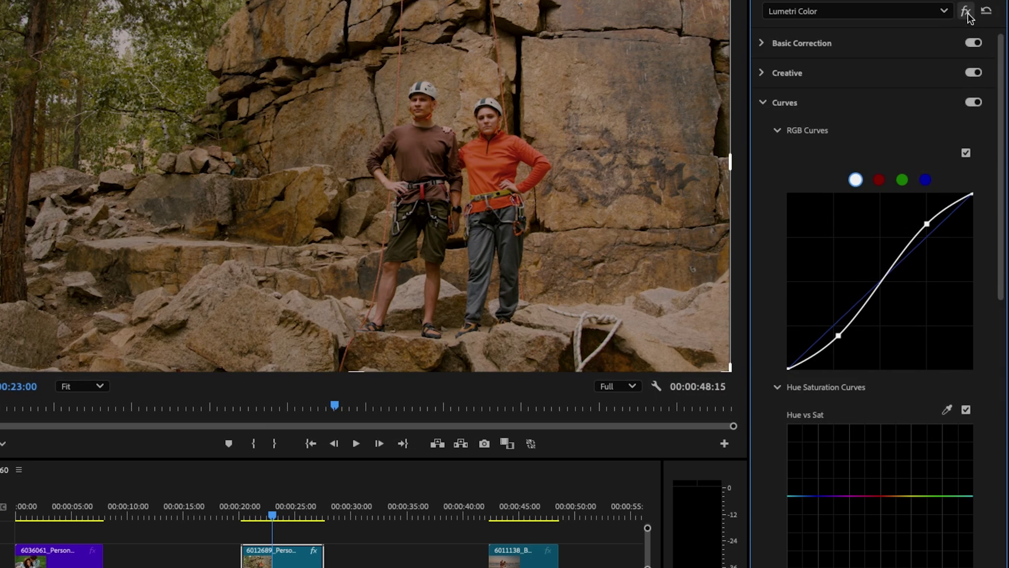